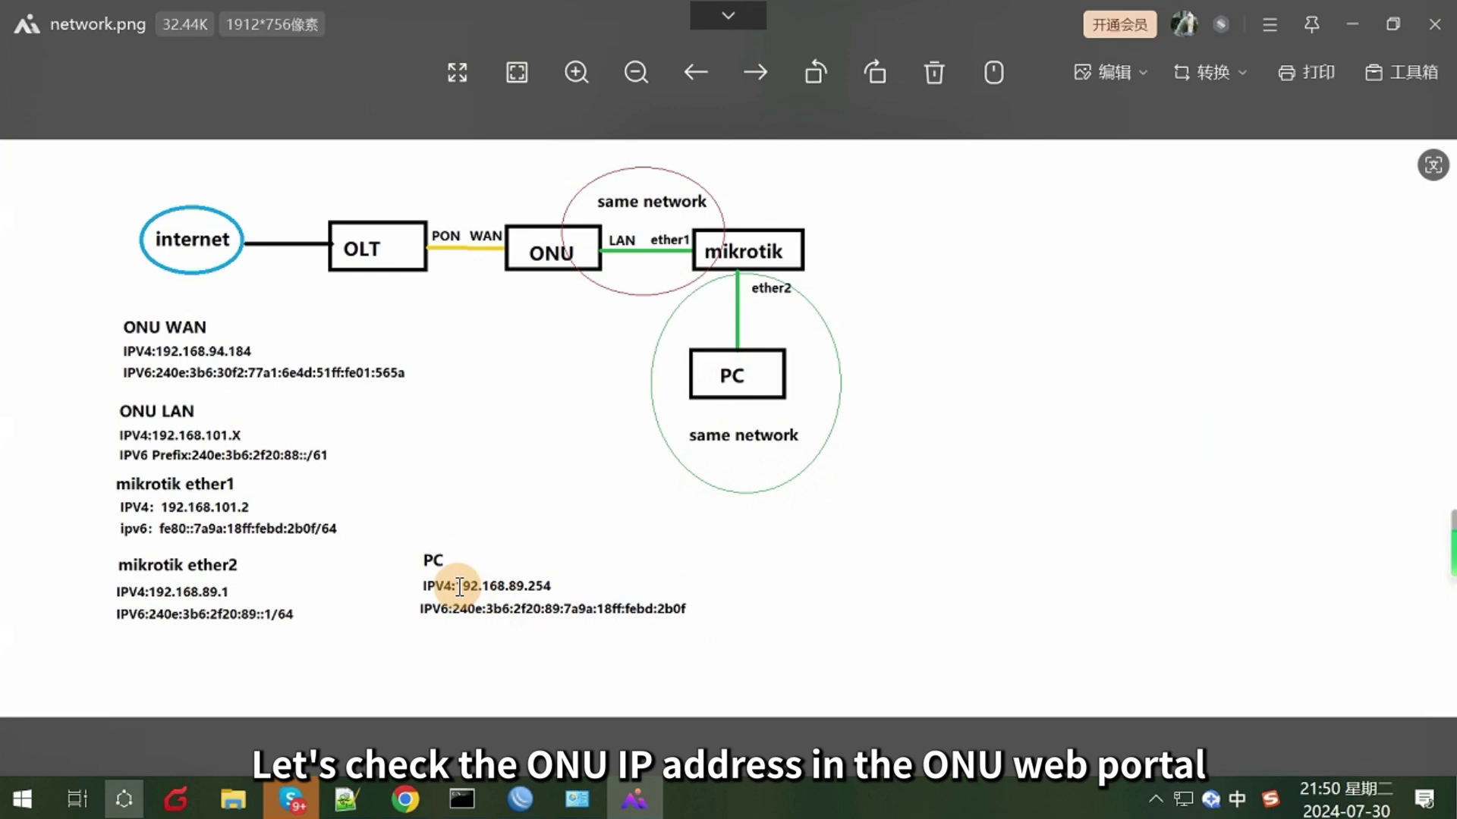
- Highlight the WAN IPv4 details and IPv6 prefix on the portal Home page, then bring up WinBox's address lists
left_click(405, 799)
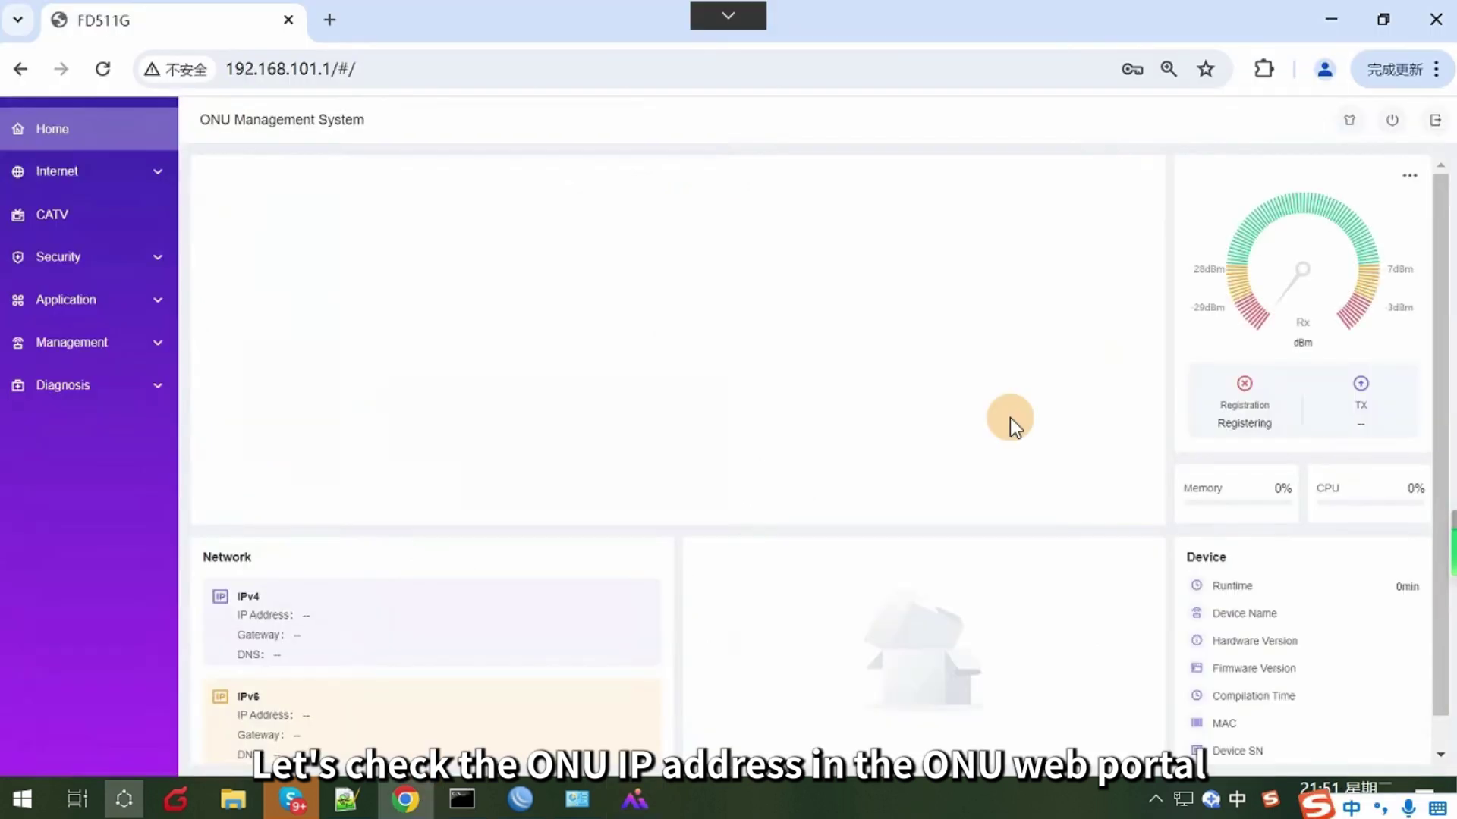
scroll(443, 633, "down", 1)
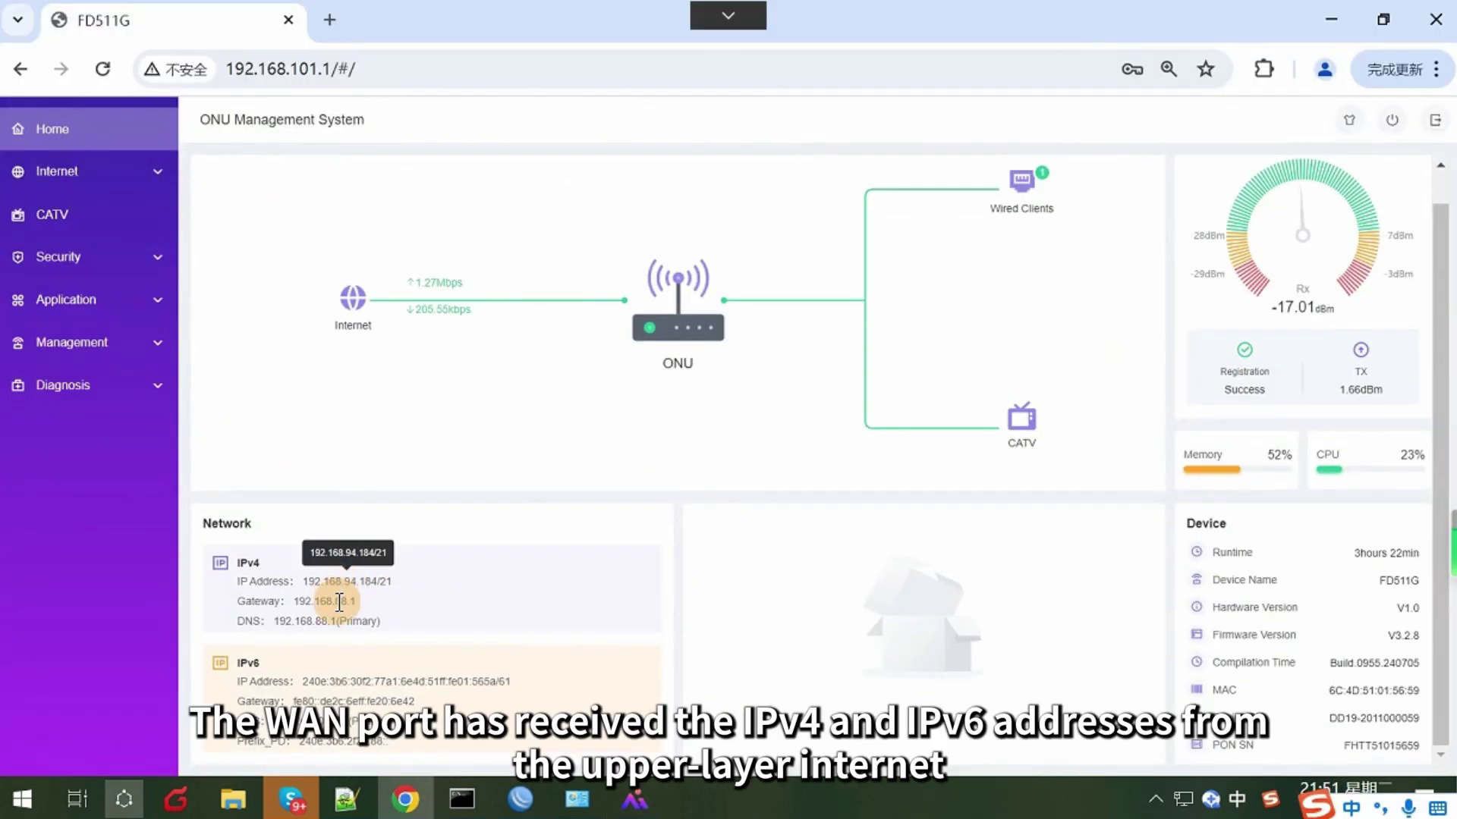
left_click_drag(382, 621, 188, 576)
left_click(442, 613)
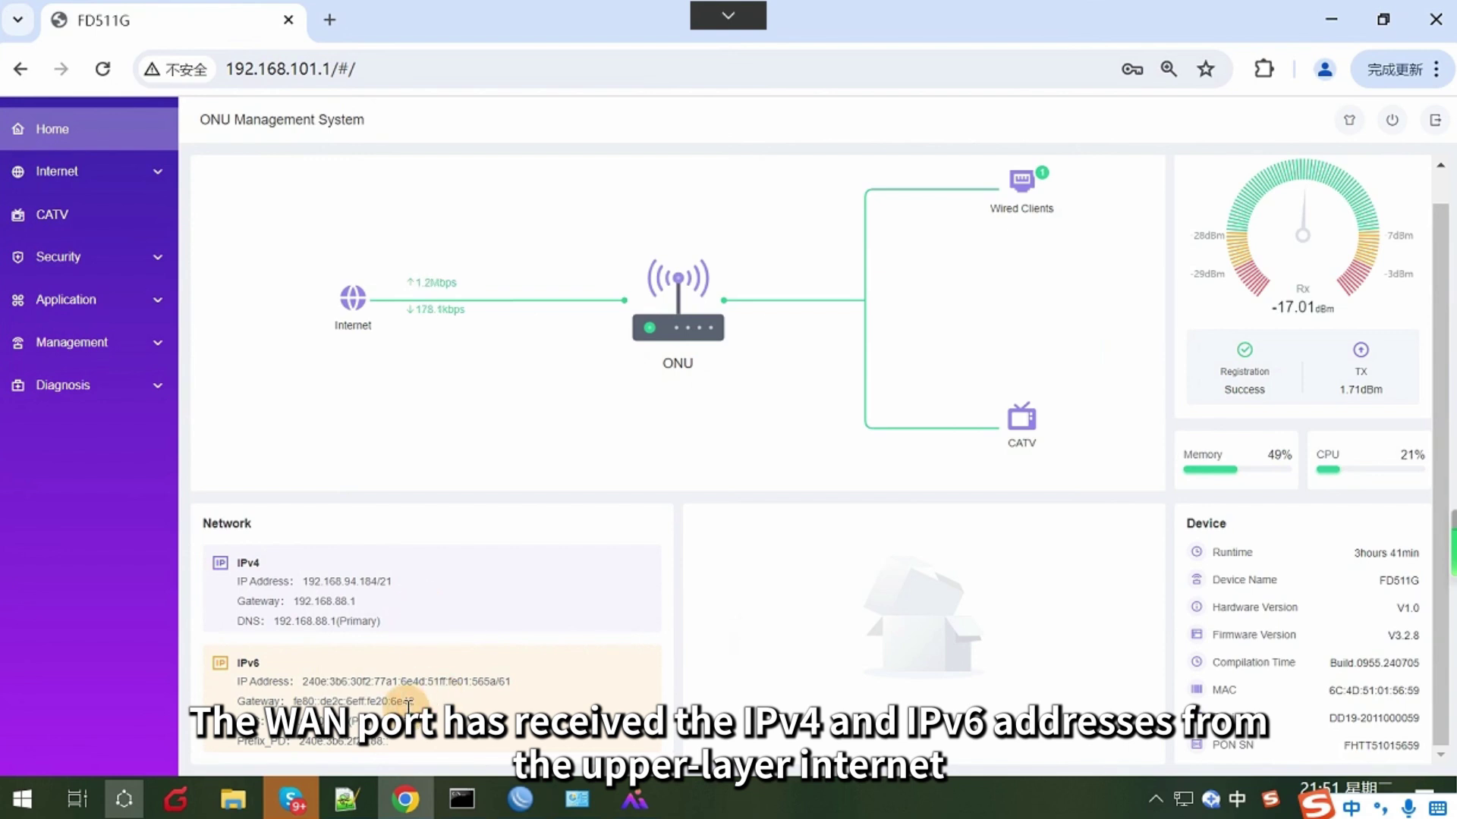
left_click_drag(334, 702, 472, 692)
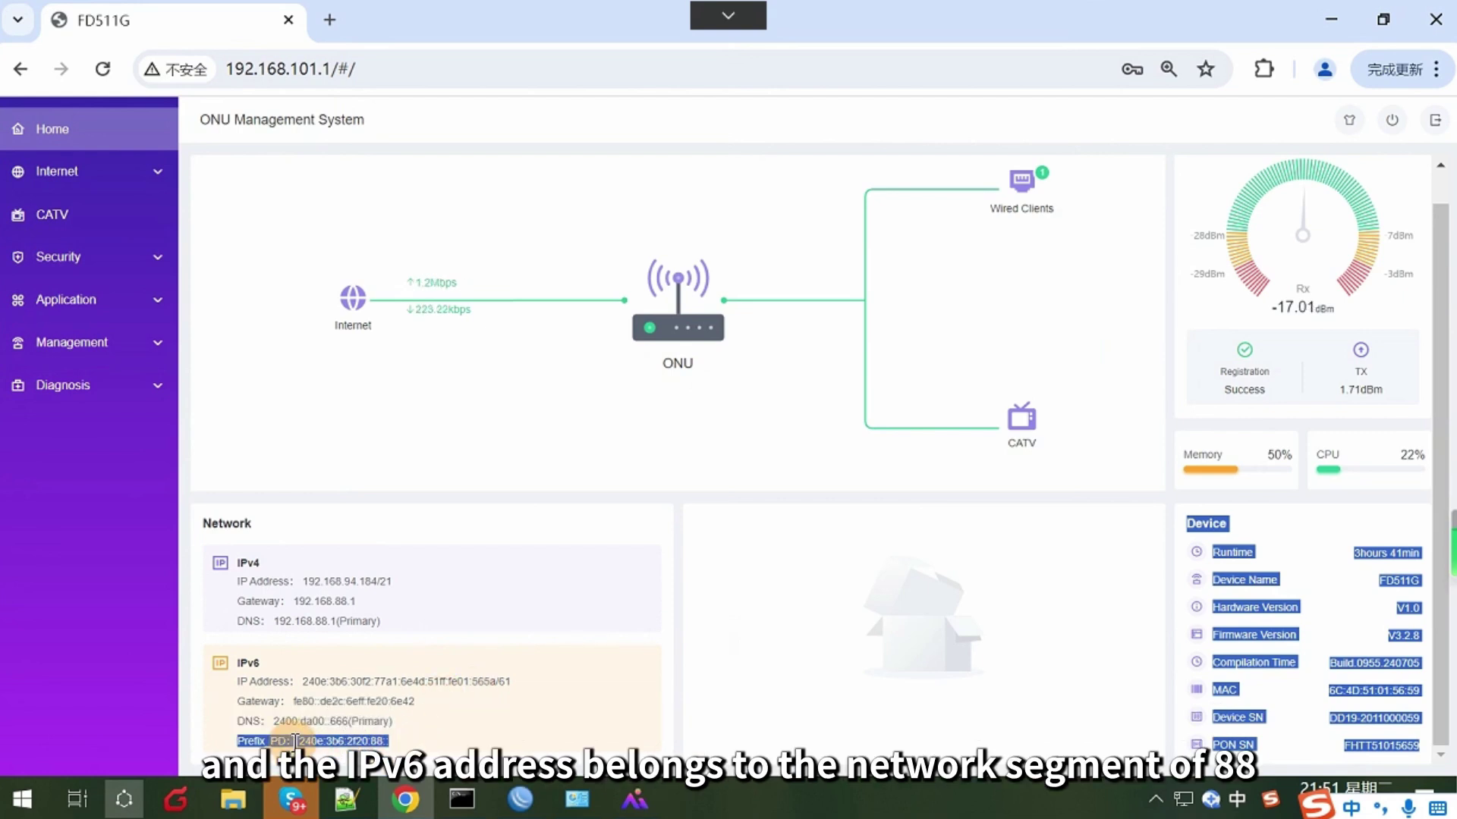
left_click(394, 748)
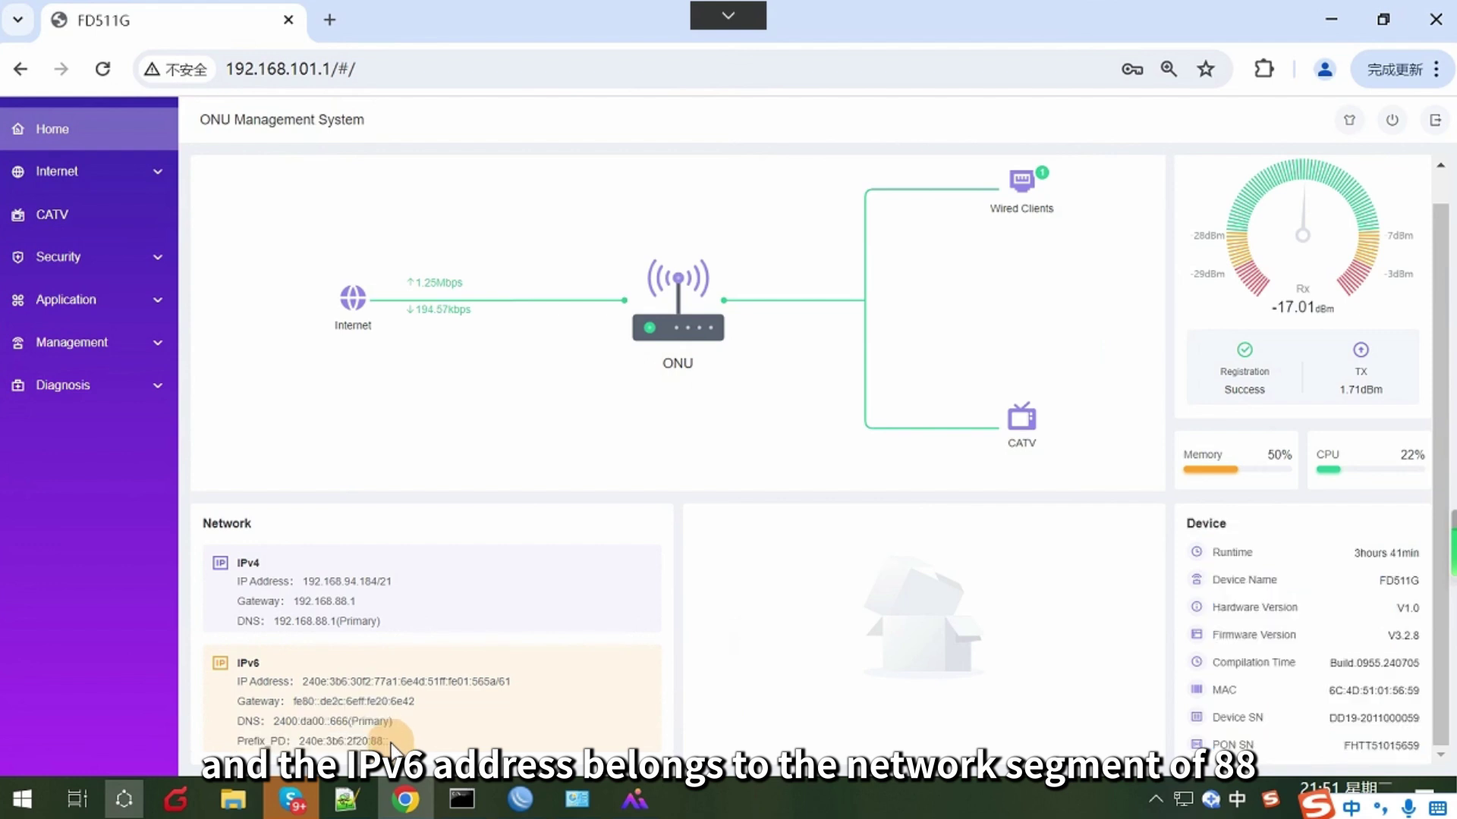
left_click(520, 799)
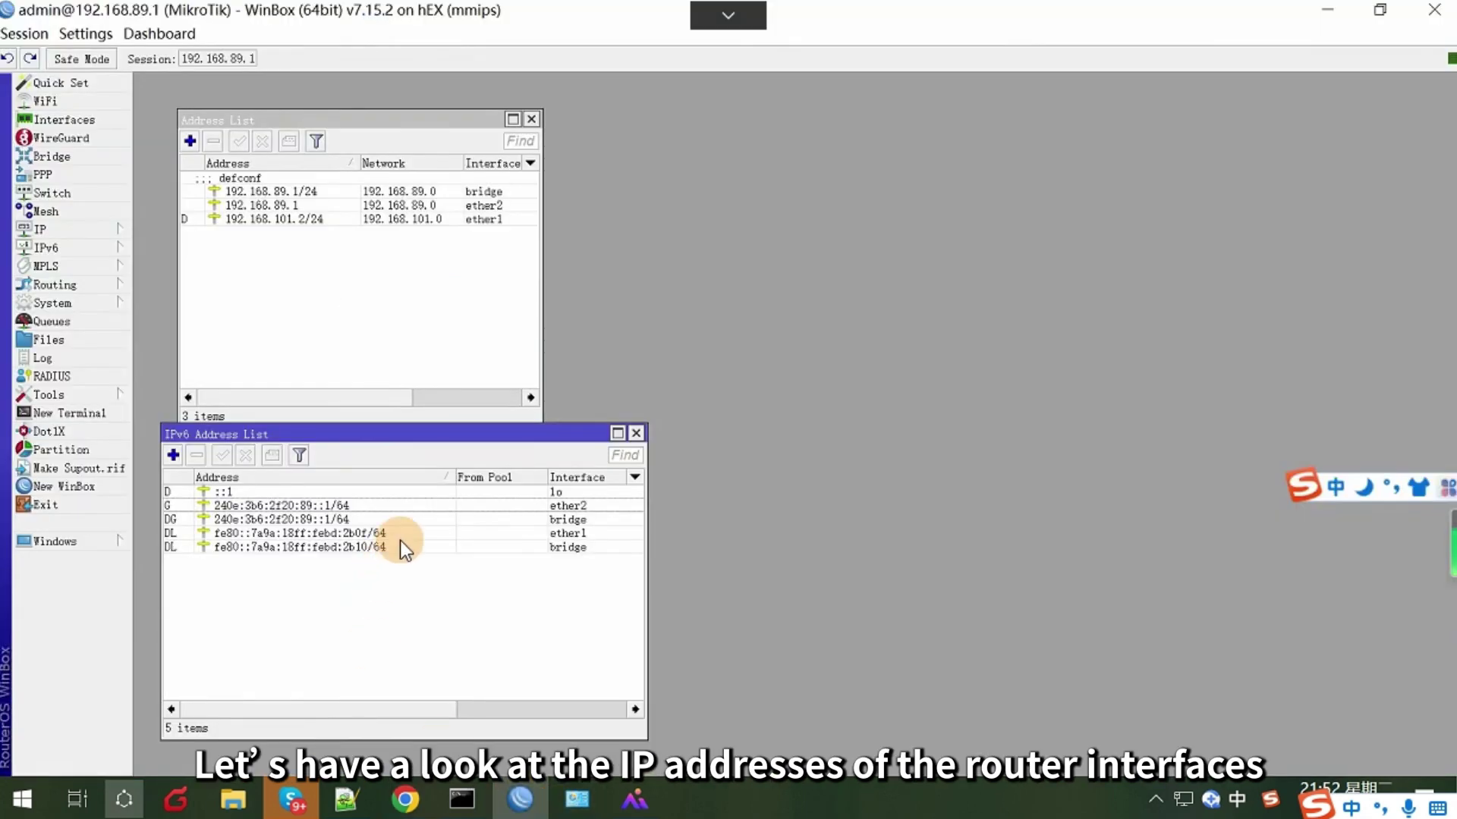
left_click(300, 194)
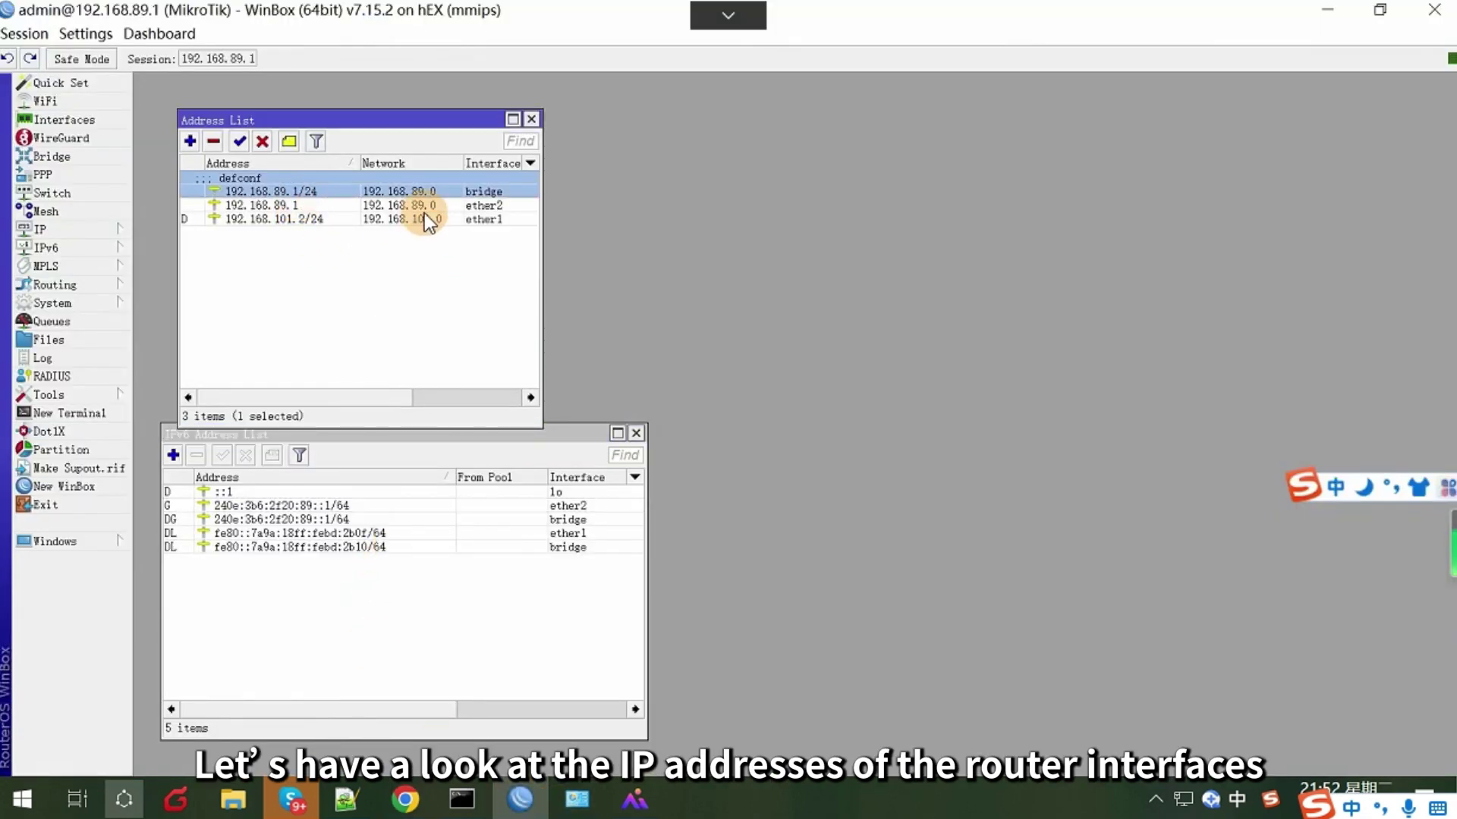
left_click(385, 219)
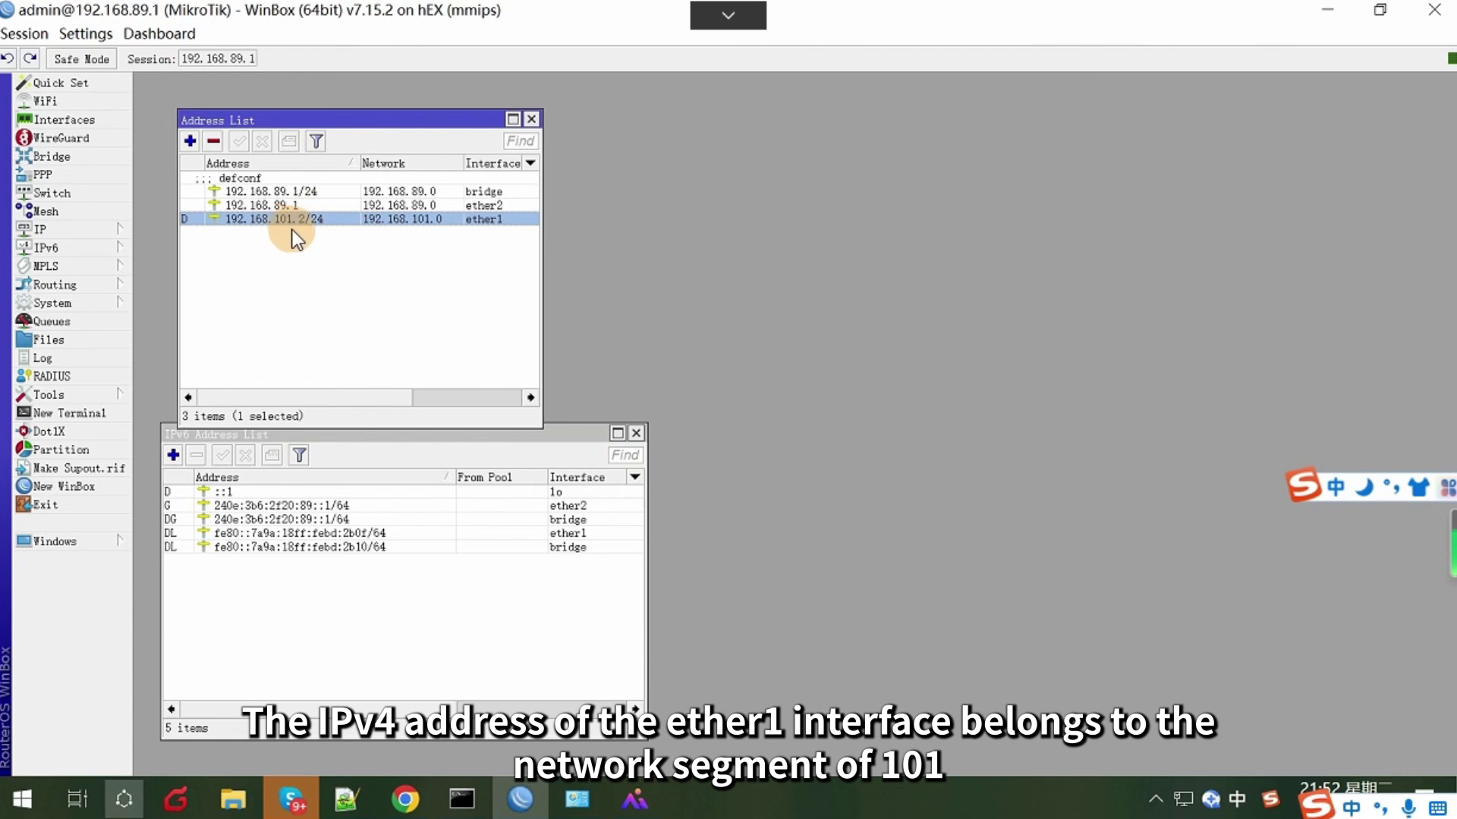
left_click(320, 205)
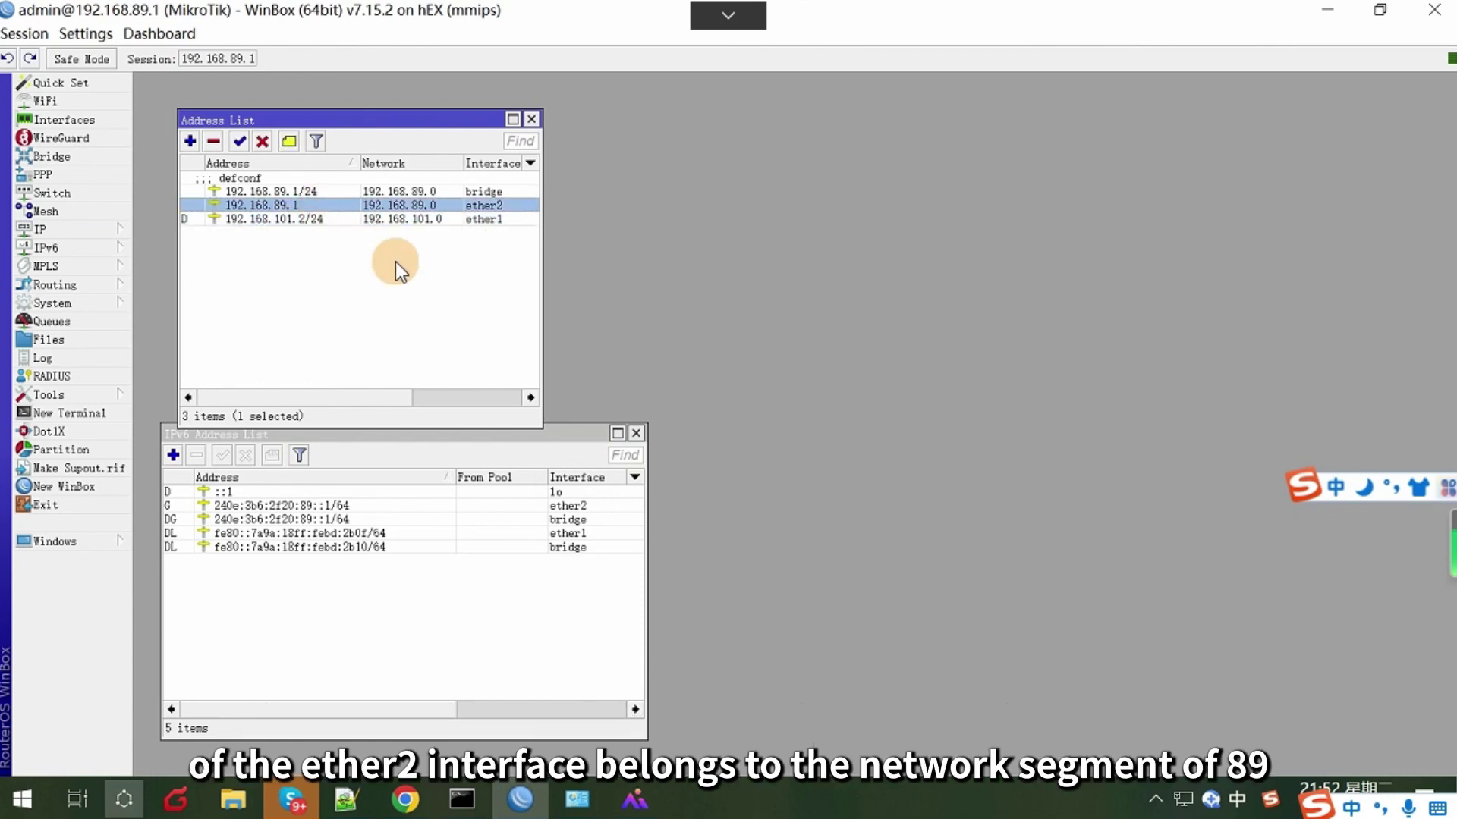
left_click(320, 507)
left_click(349, 533)
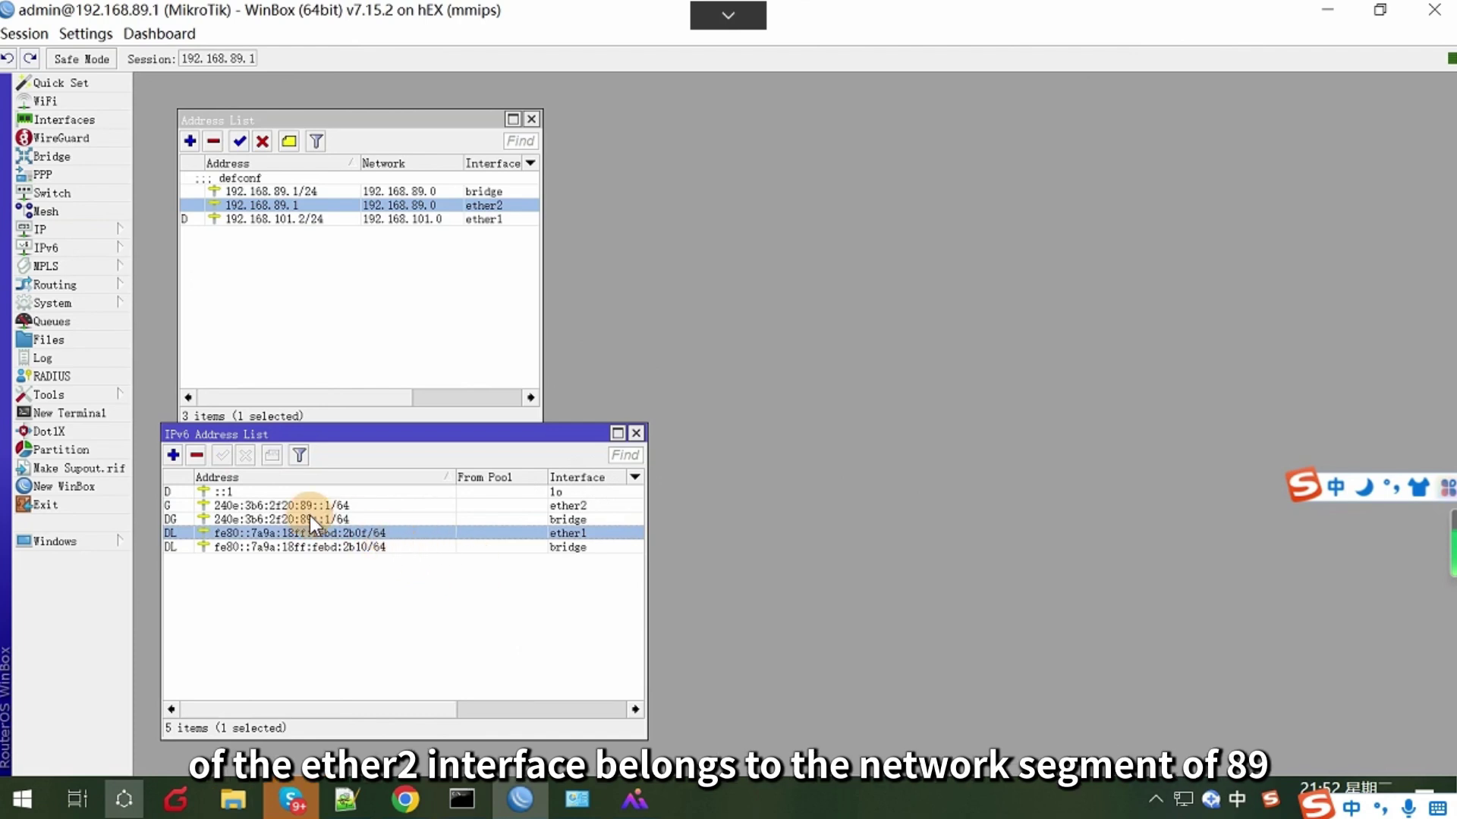
left_click(341, 506)
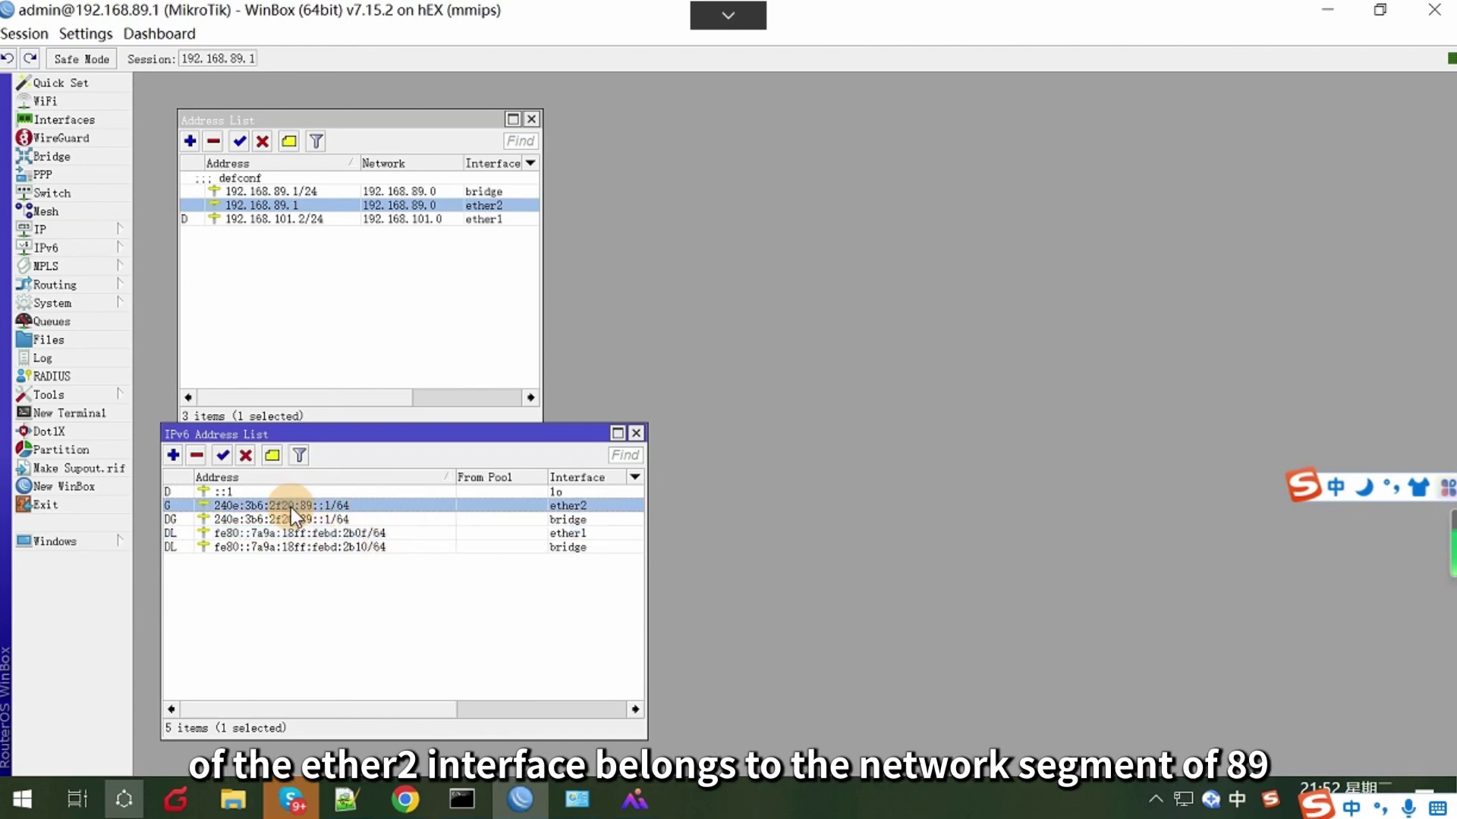
left_click(370, 519)
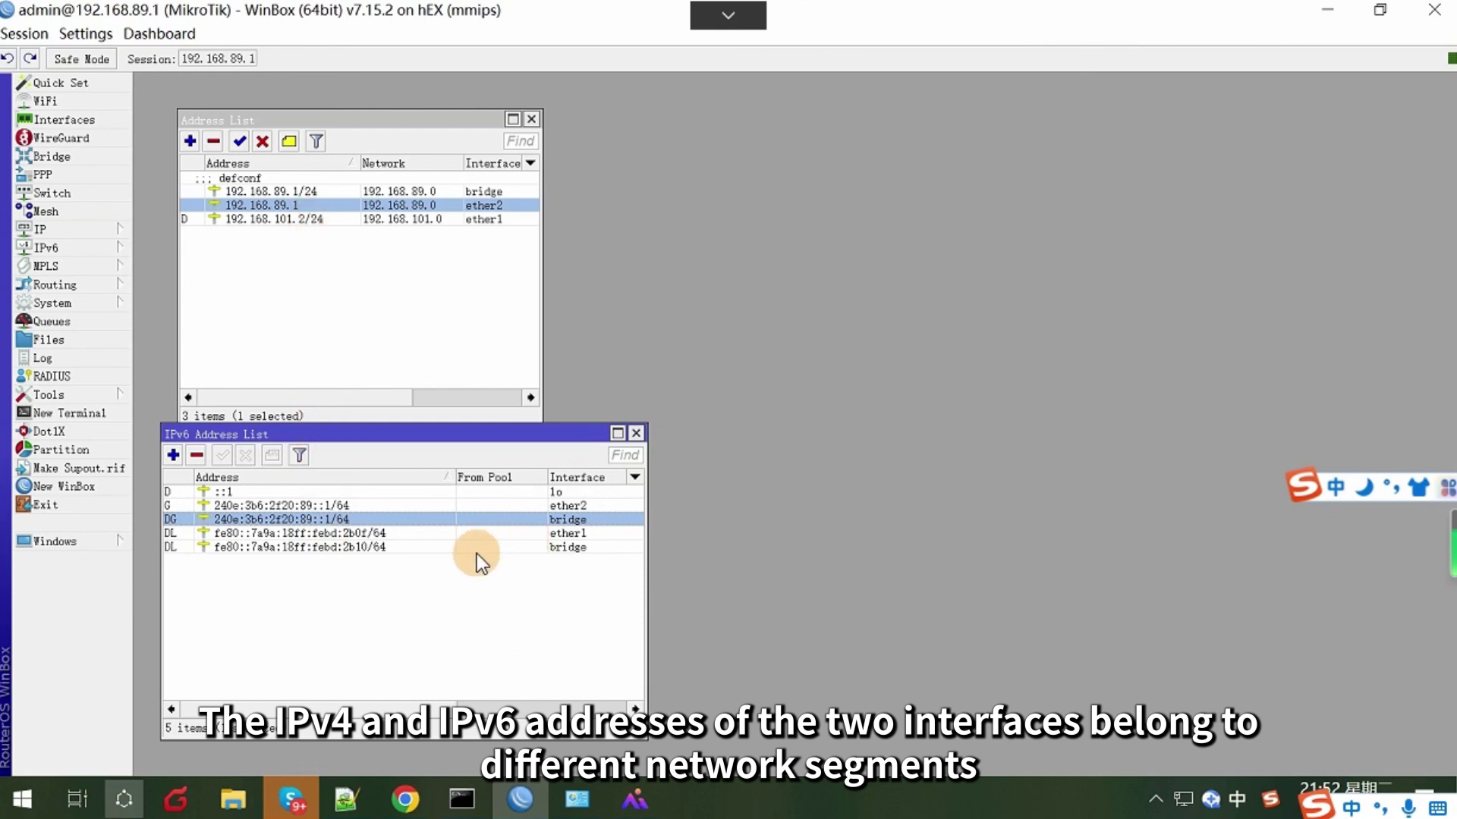
- Show Ethernet 6 details with IPv4 192.168.89.254, gateway 192.168.89.1 and the 240e:3b6:2f20:89 IPv6 address
left_click(576, 799)
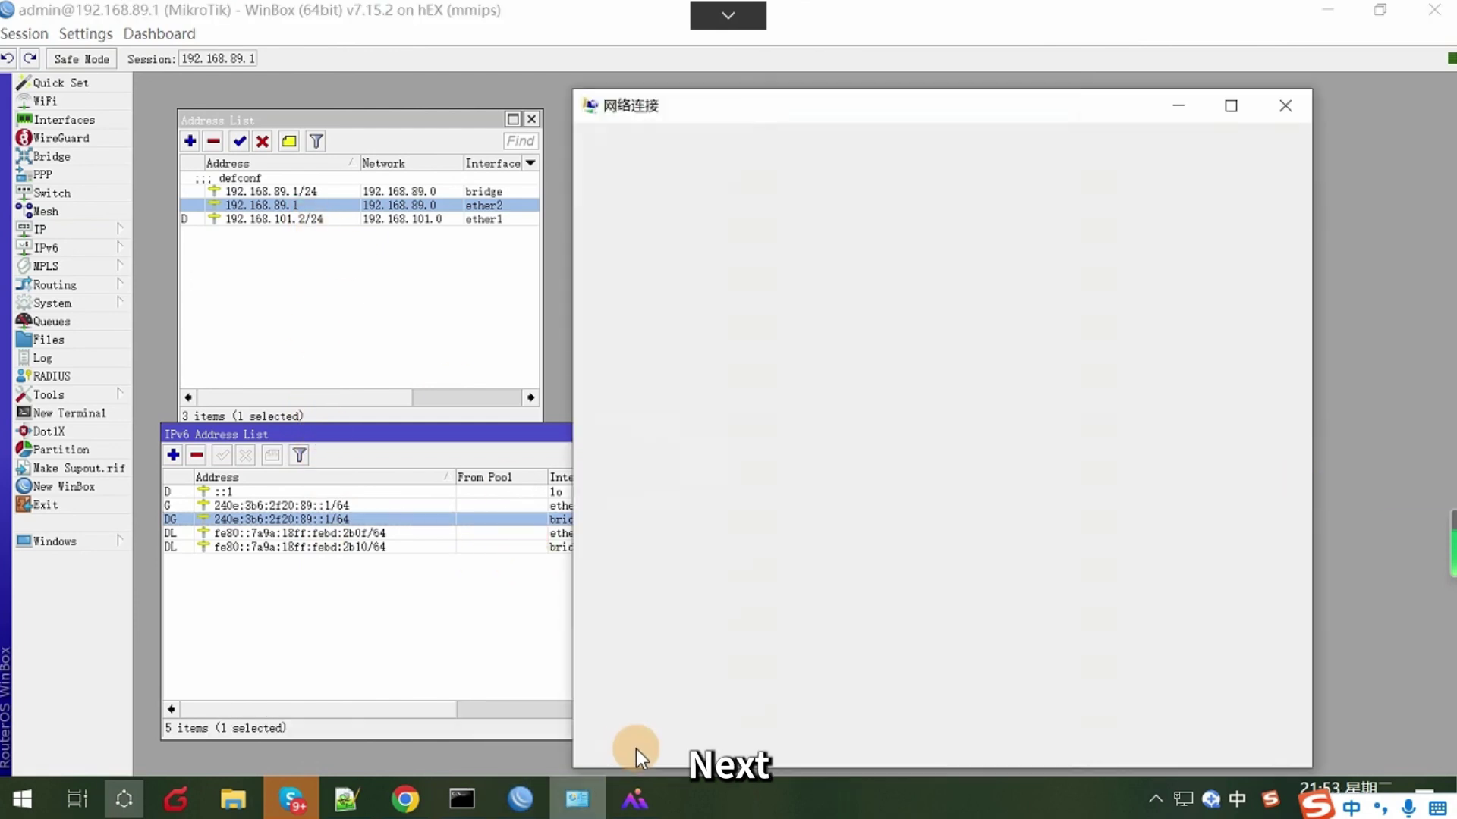
double_click(975, 441)
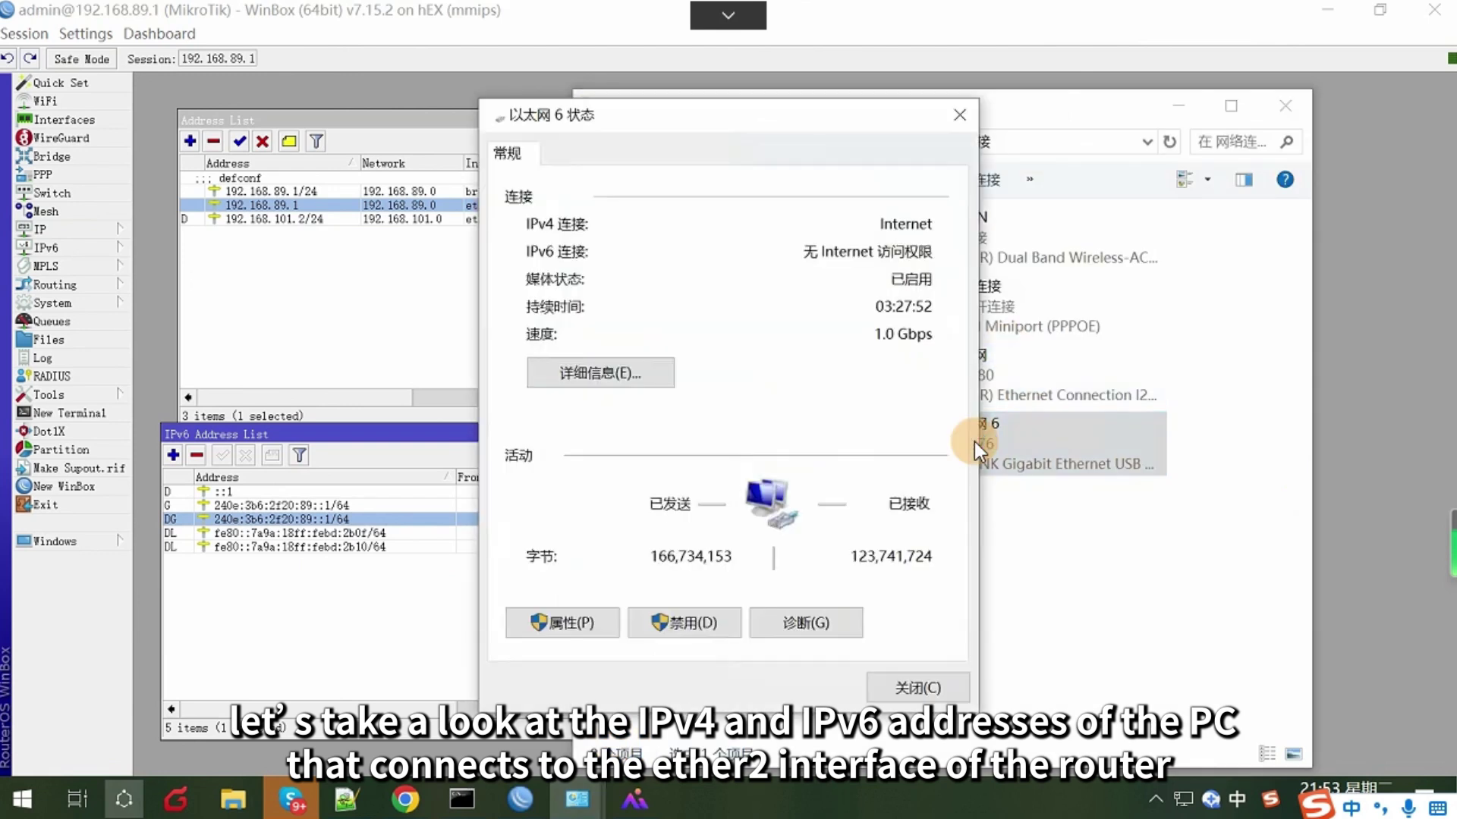
left_click(649, 379)
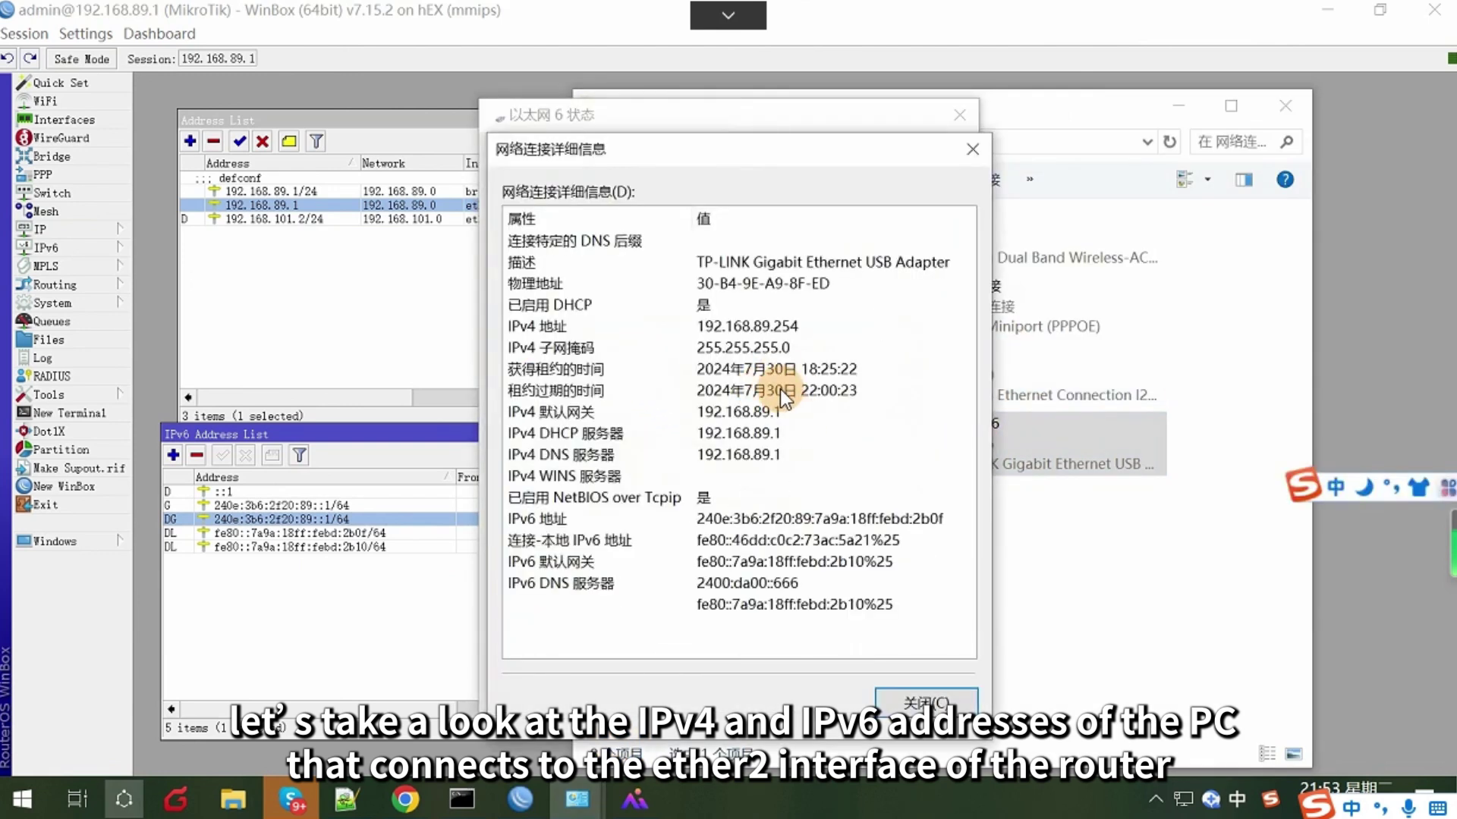
left_click(768, 334)
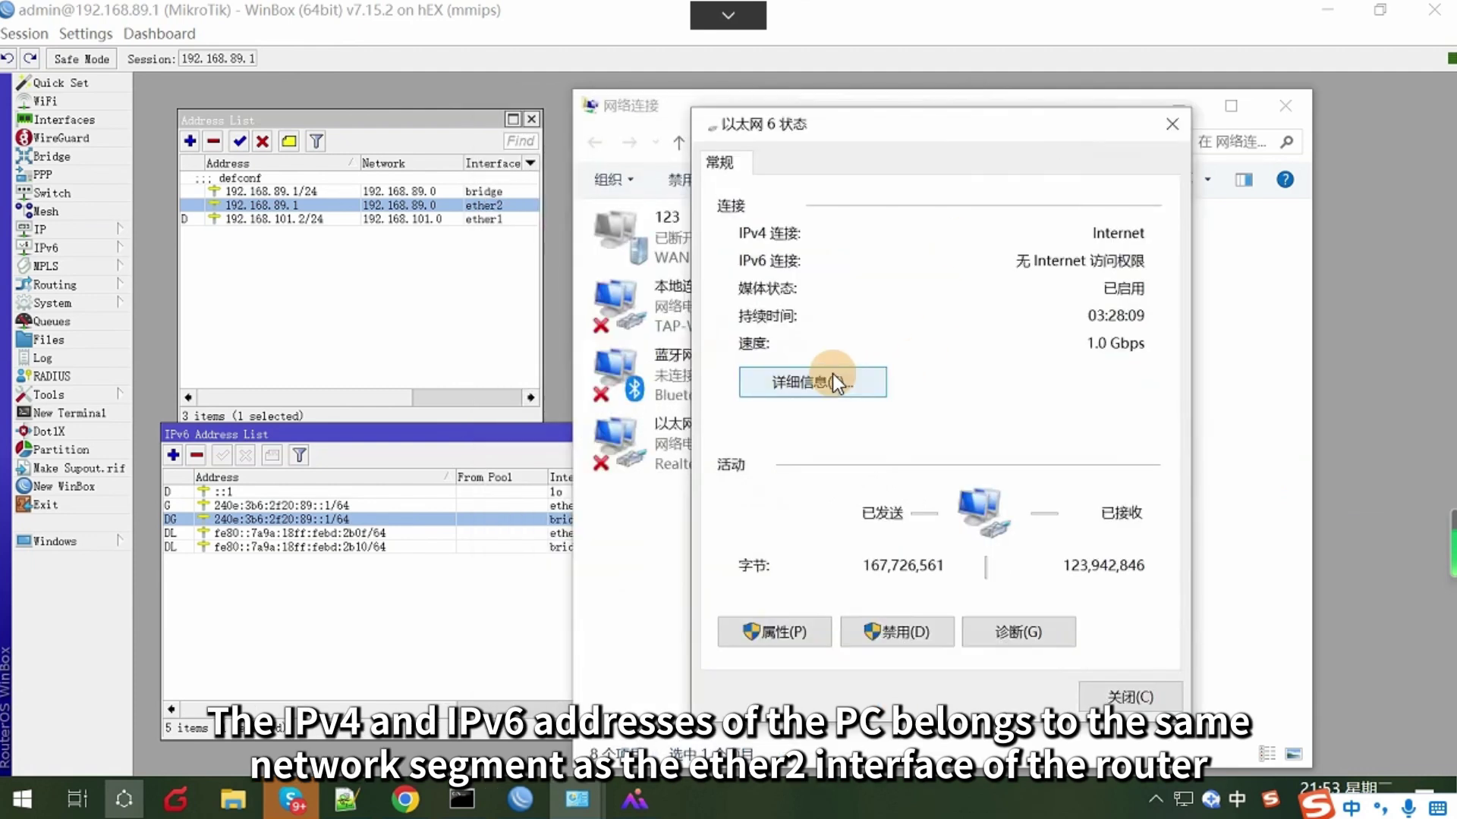
left_click(831, 376)
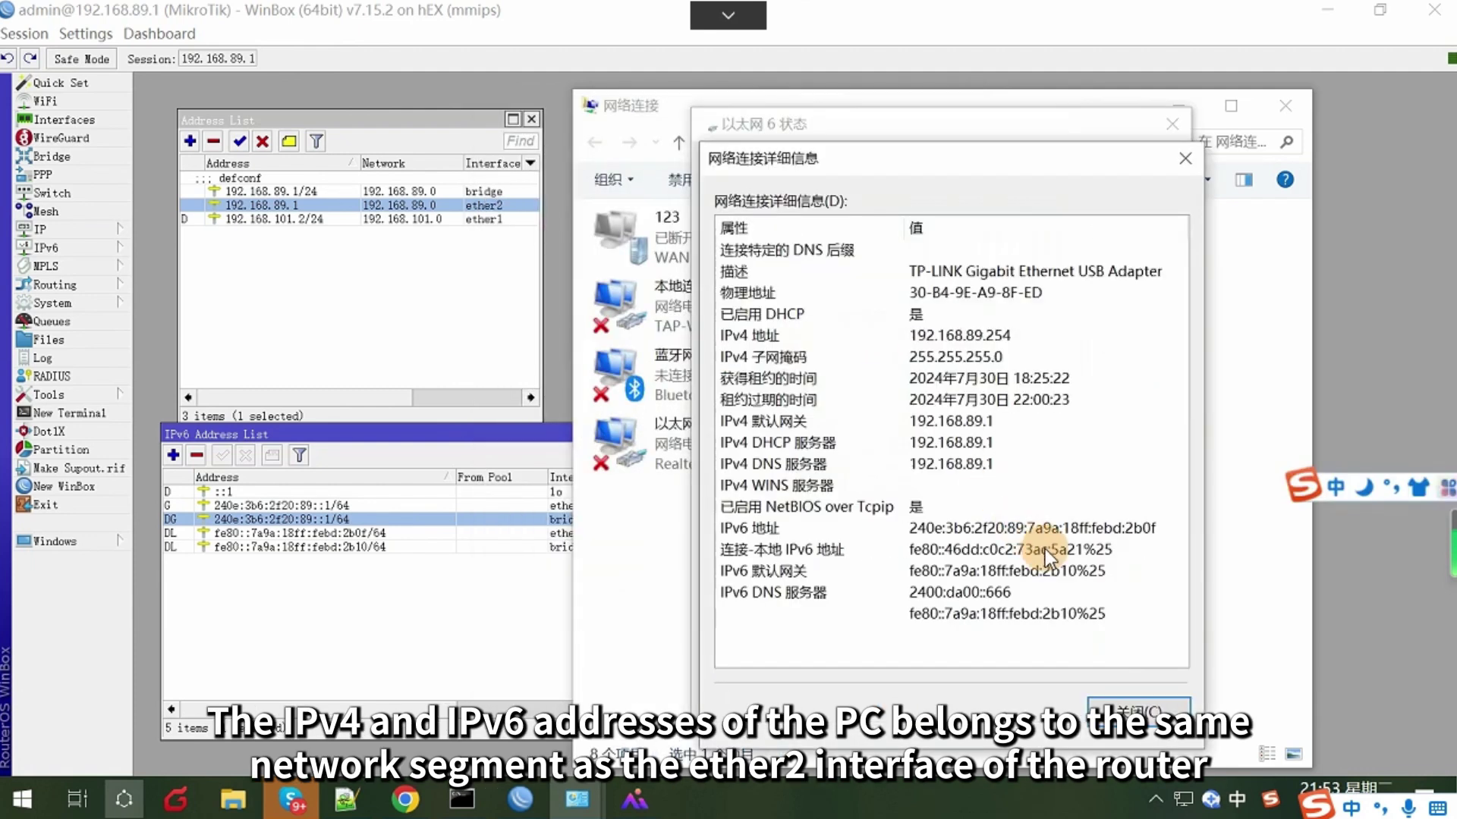
left_click(980, 339)
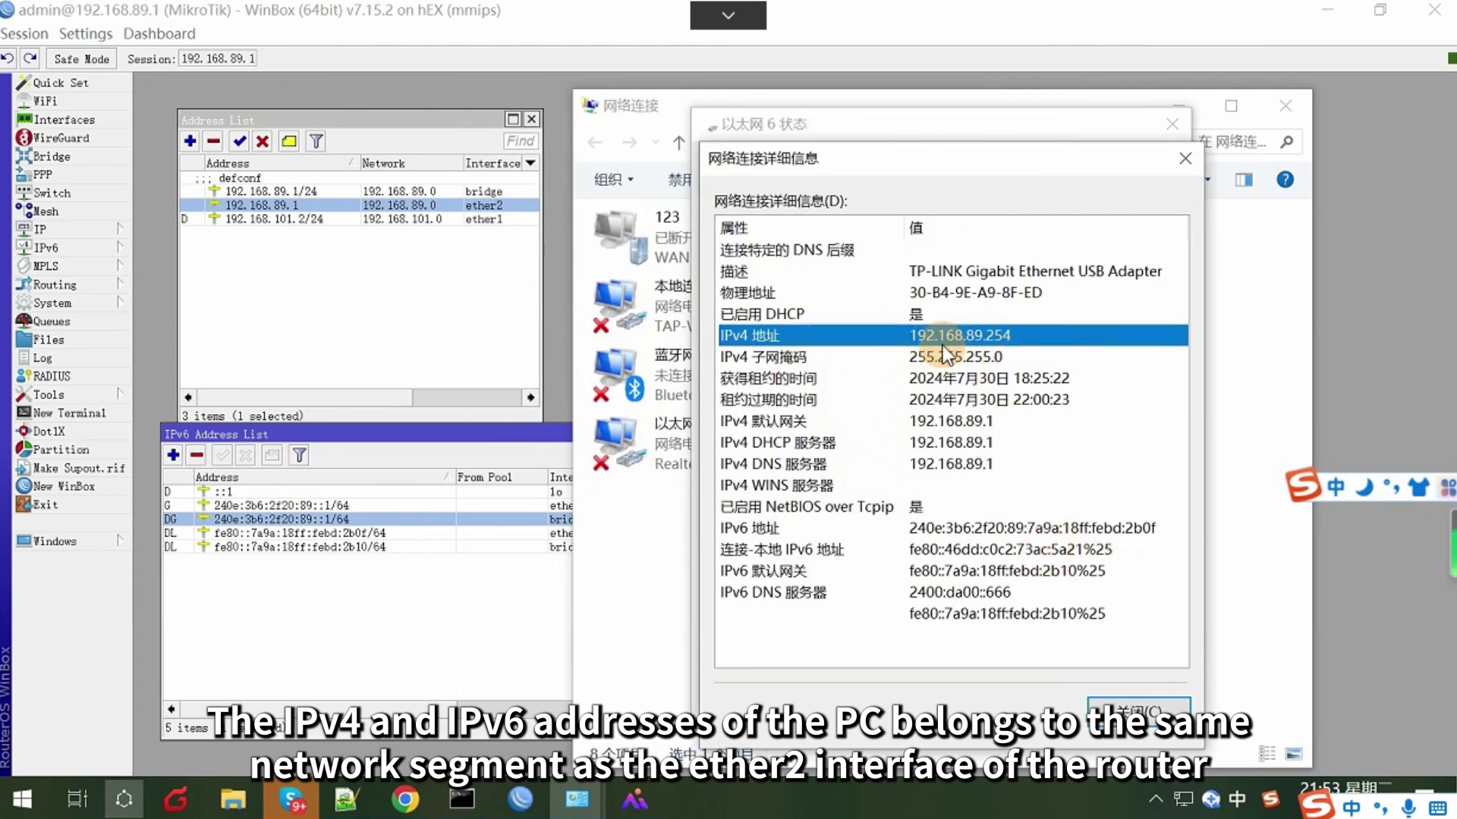
left_click(1040, 534)
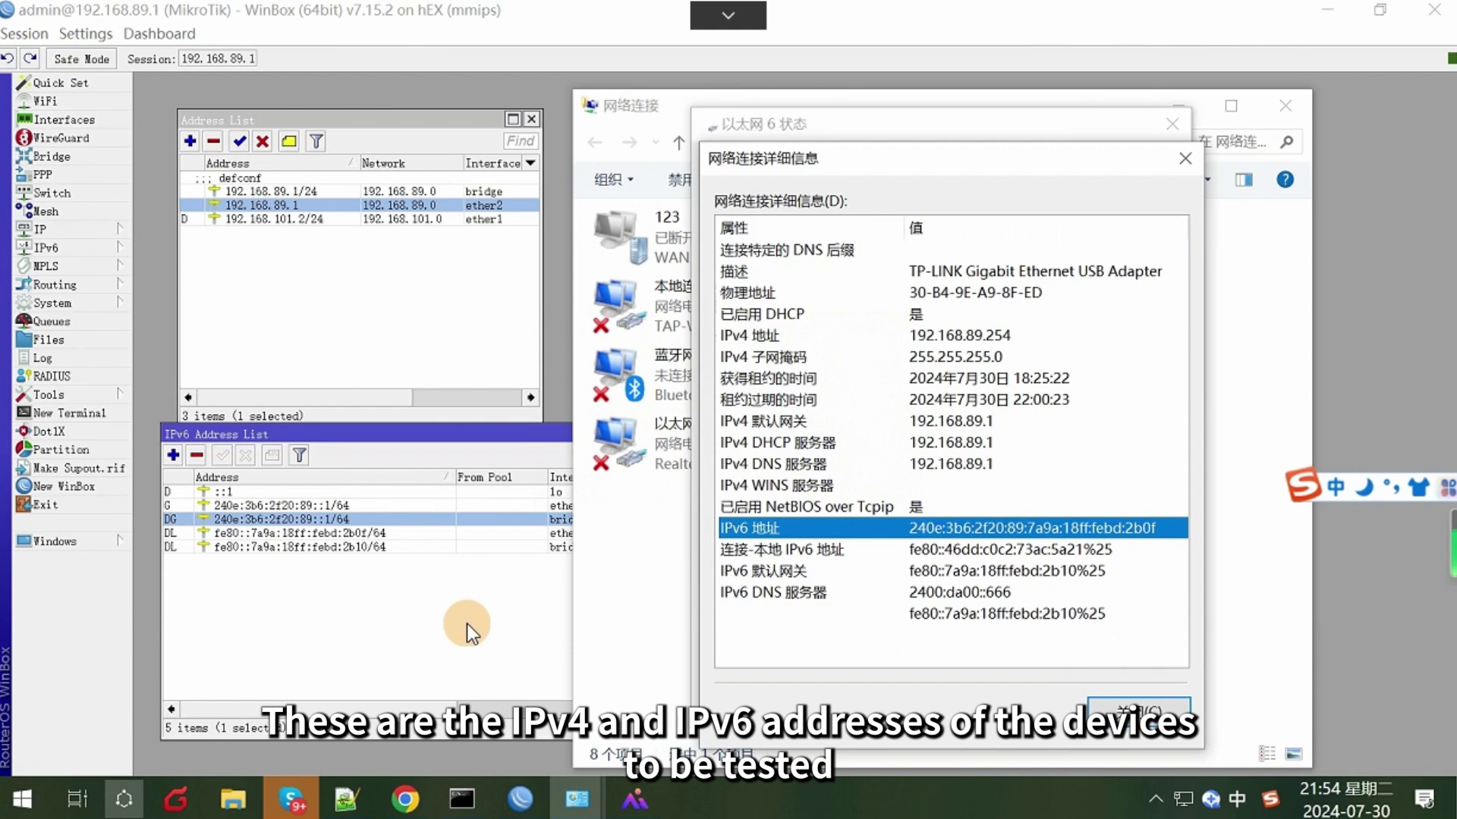
- Open the portal's Static Route settings and start adding a new route
left_click(405, 798)
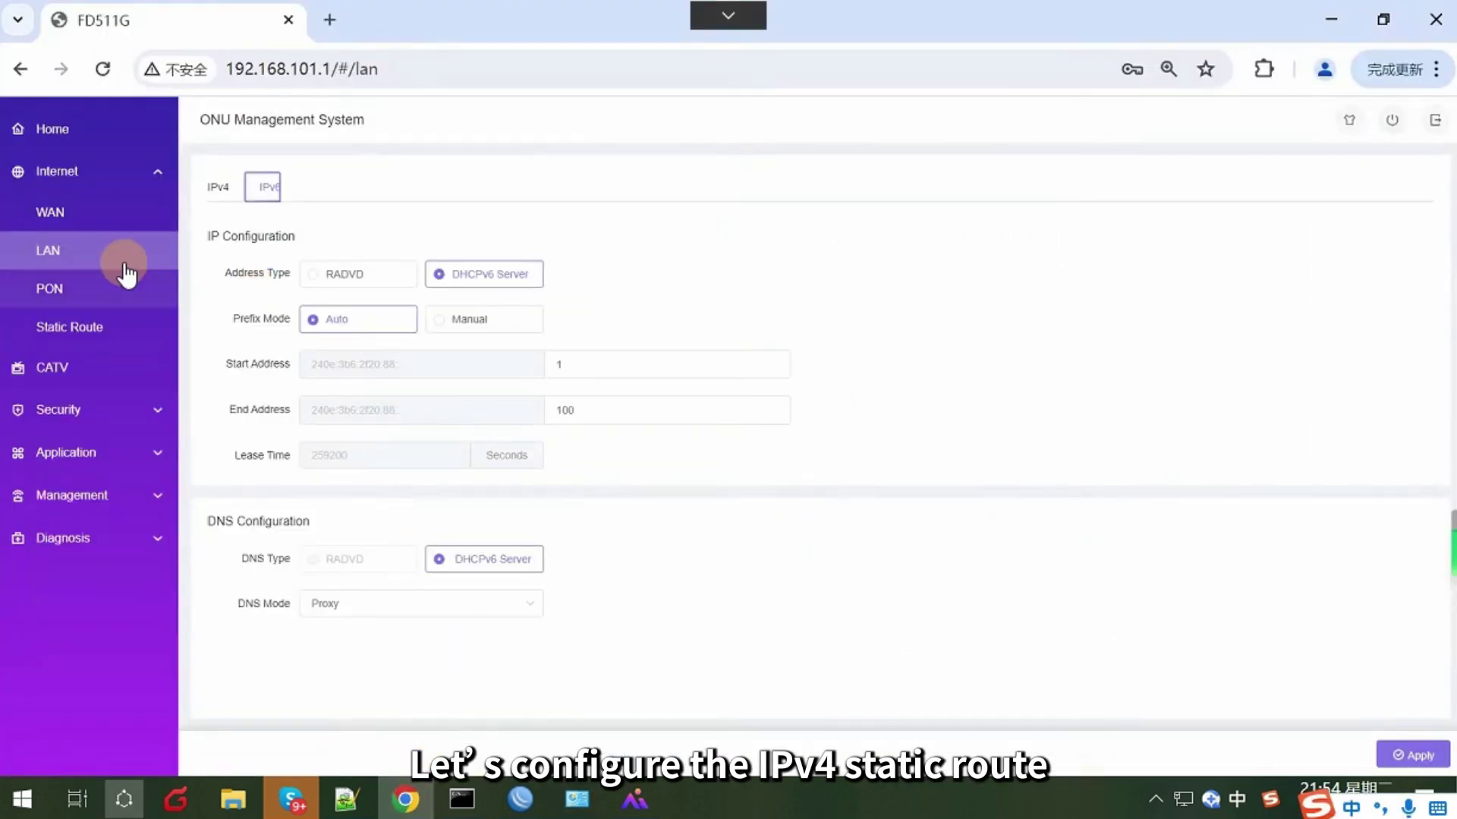
left_click(66, 138)
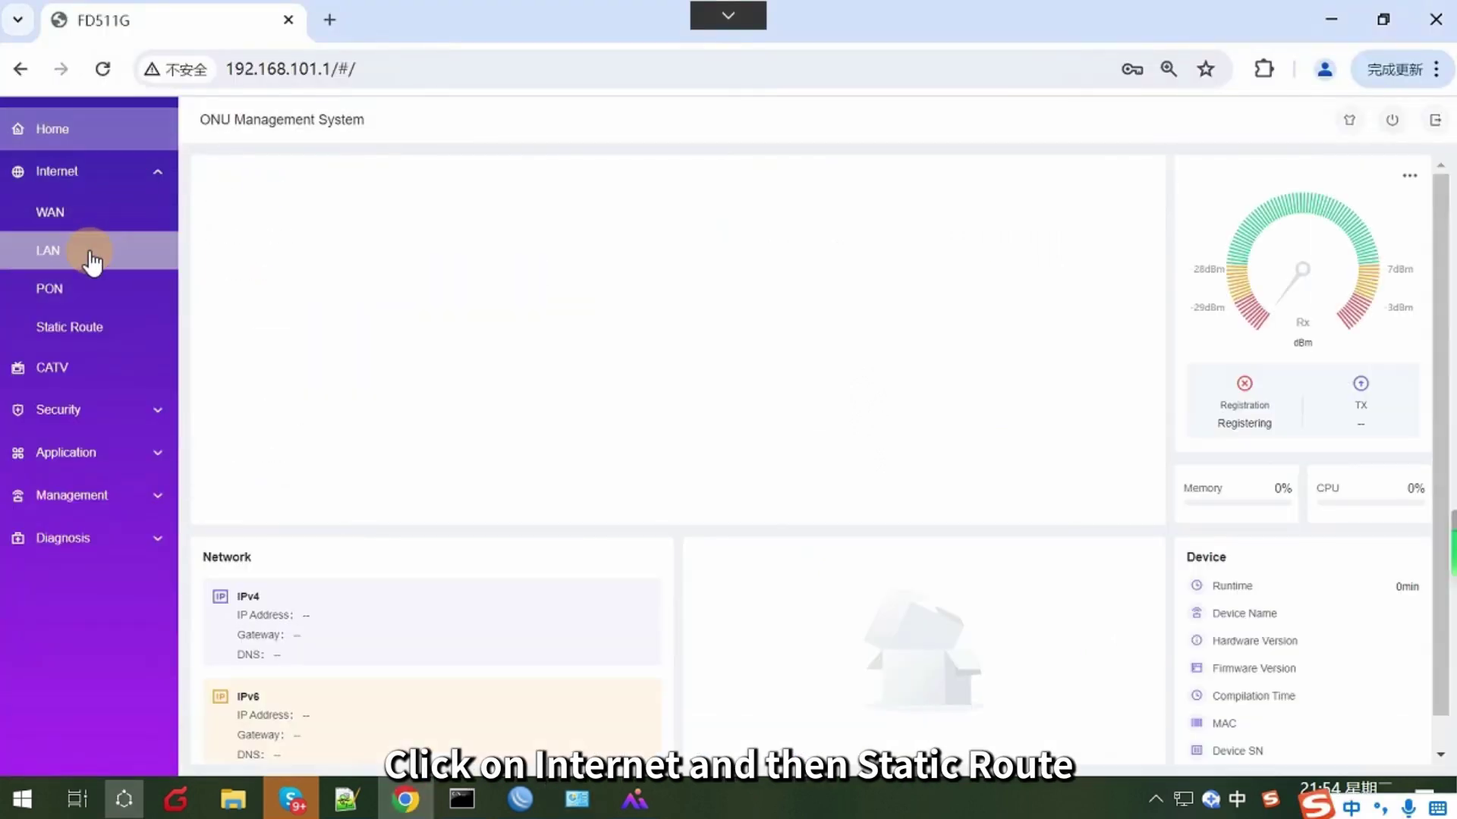
left_click(78, 334)
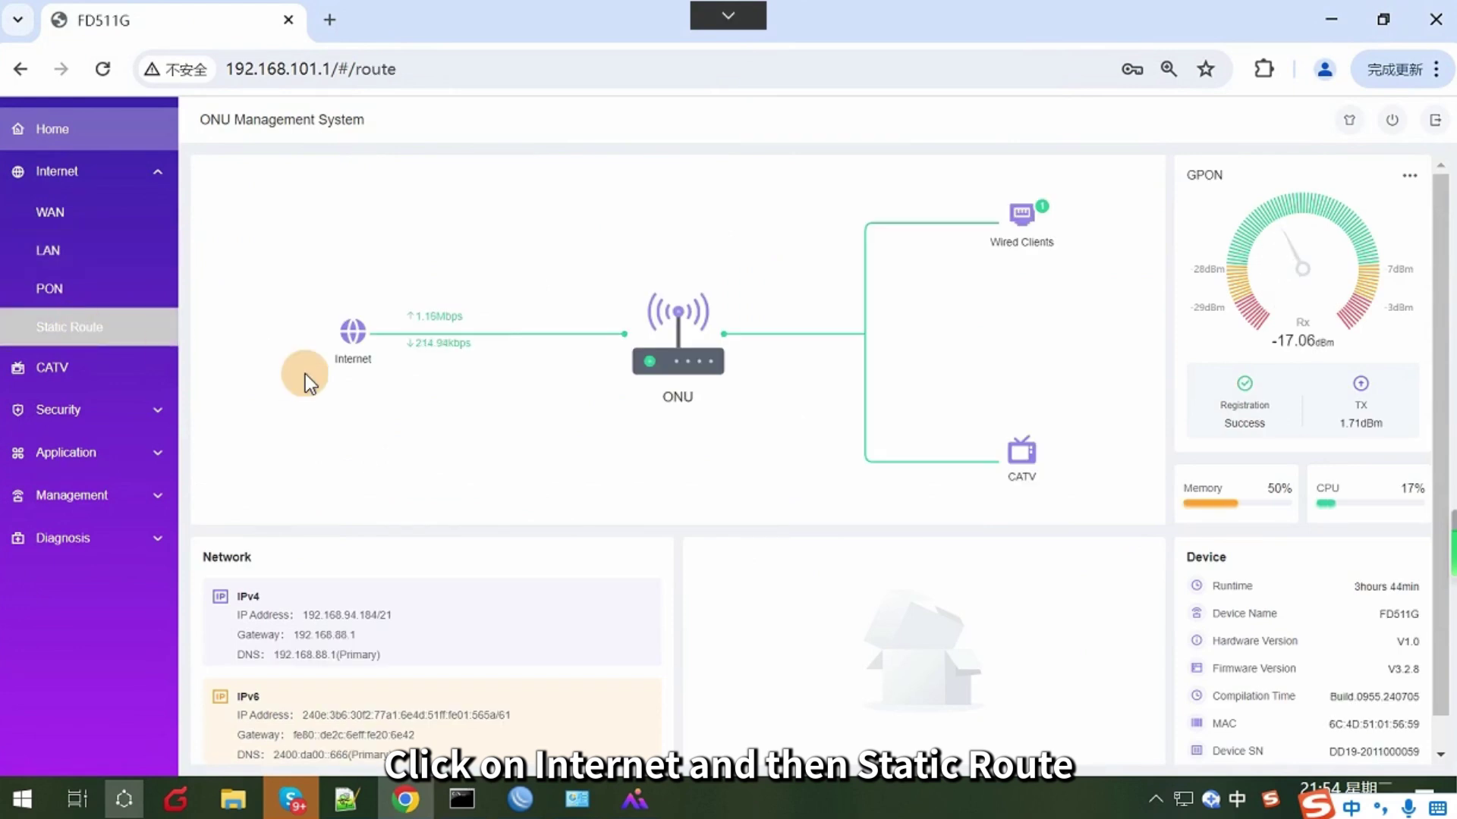
left_click(1324, 231)
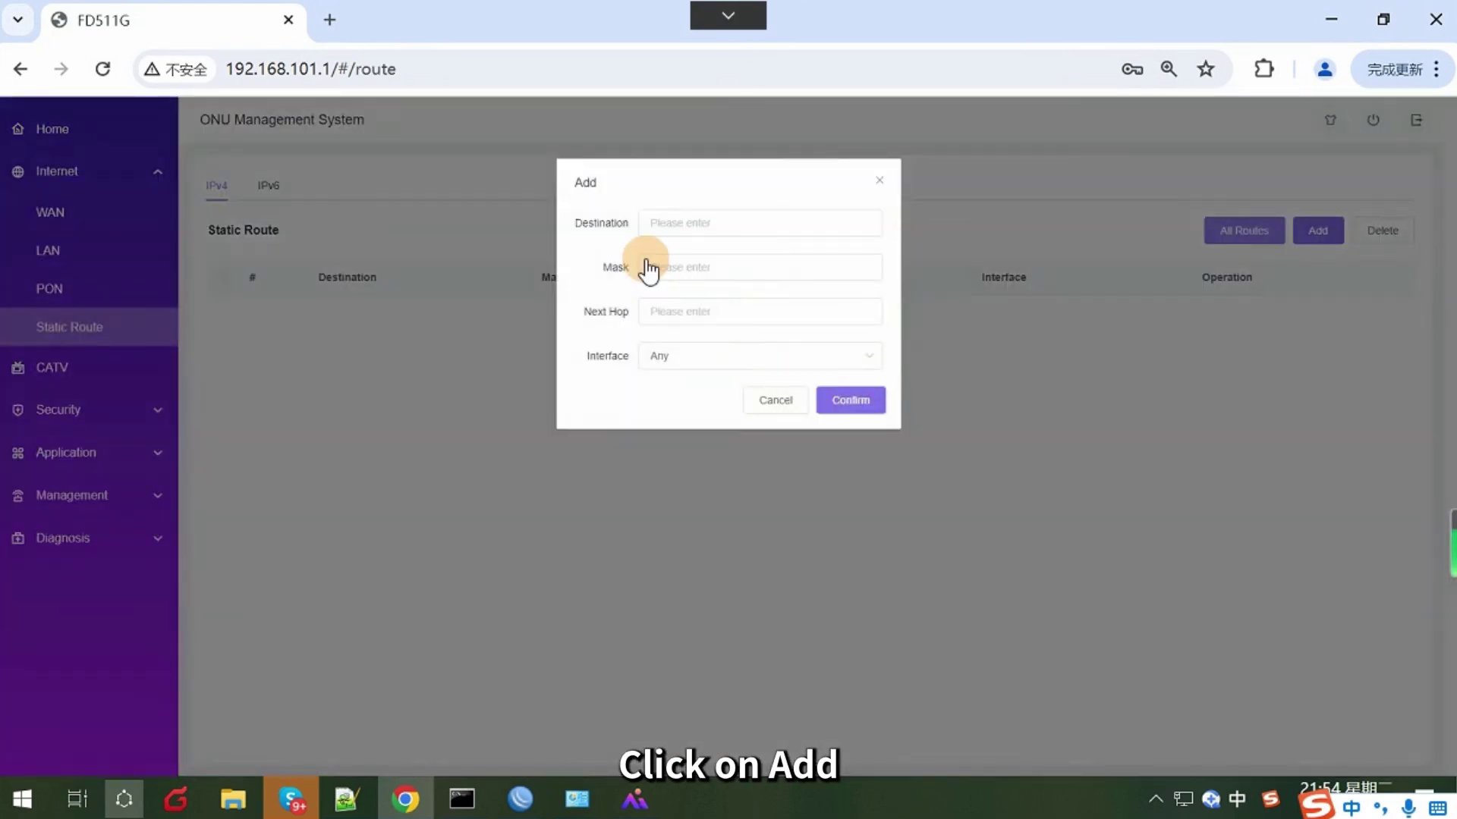
- Enter destination 192.168.89.0, mask 255.255.255.0, next hop 192.168.101.2, and confirm the route
left_click(667, 221)
type("1")
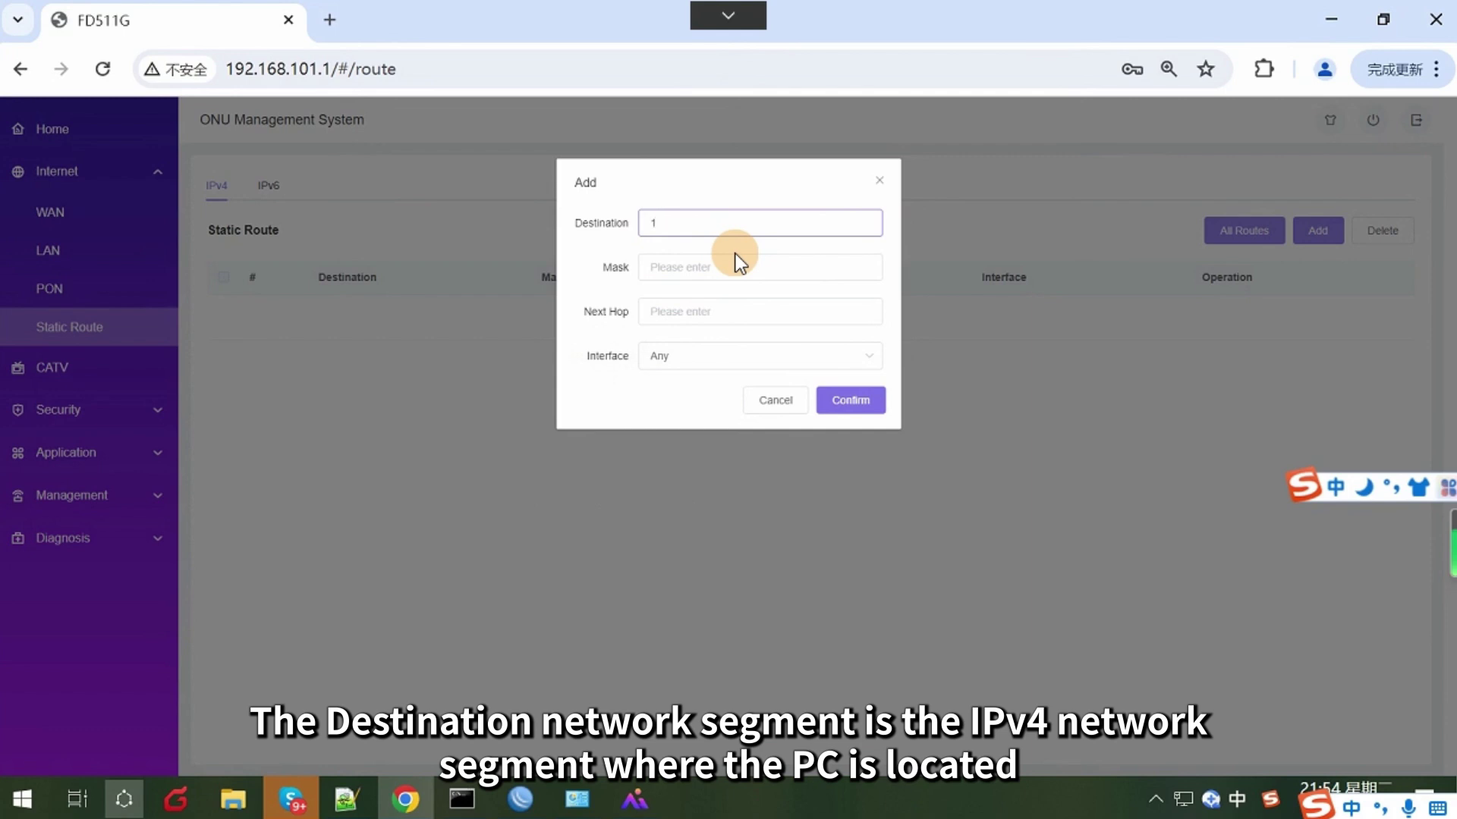
type("92")
key("shift")
type(".168.89.0")
left_click(724, 270)
type("2")
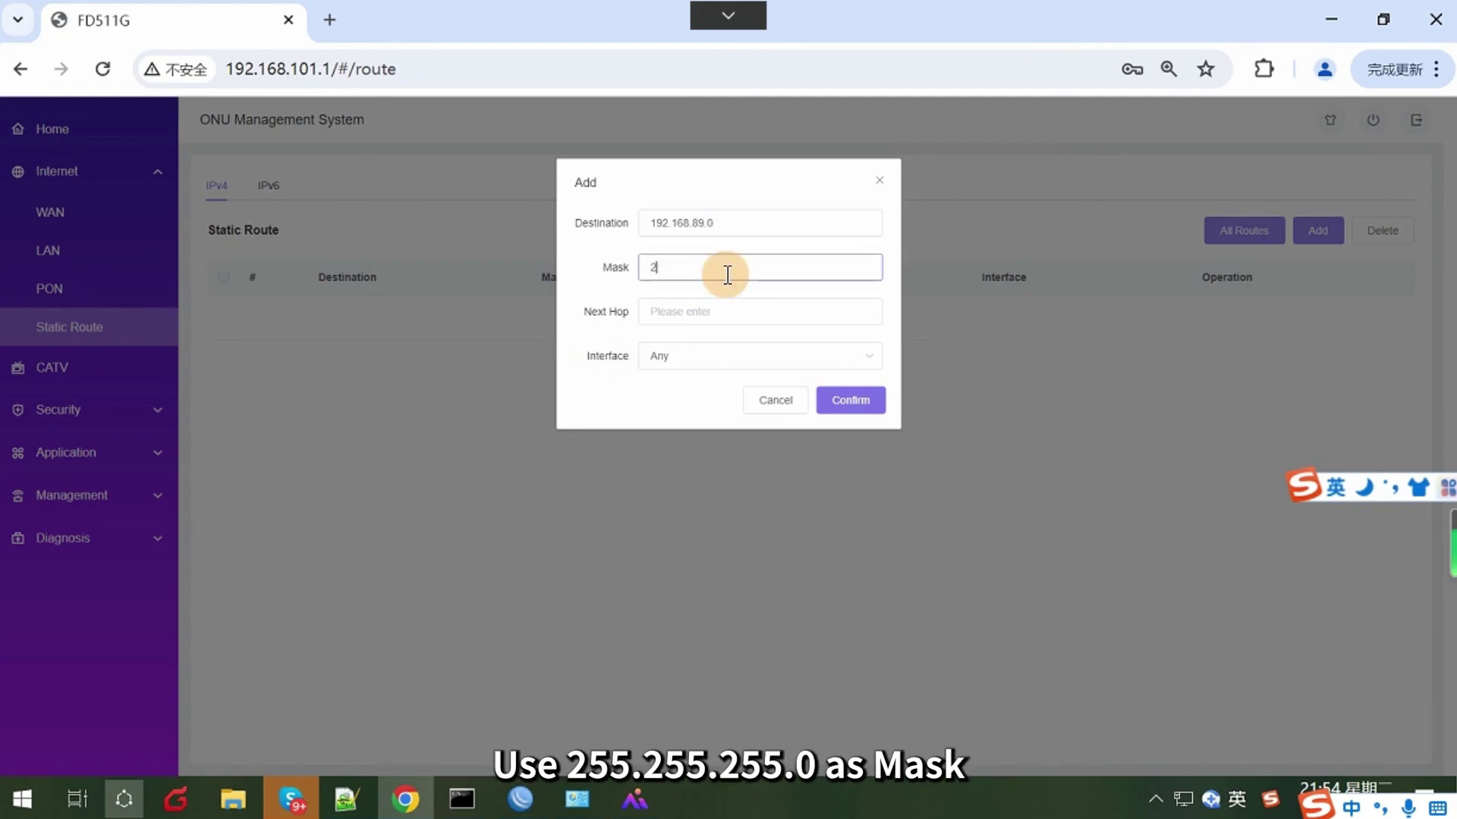
type("55.255.255.0")
left_click(719, 319)
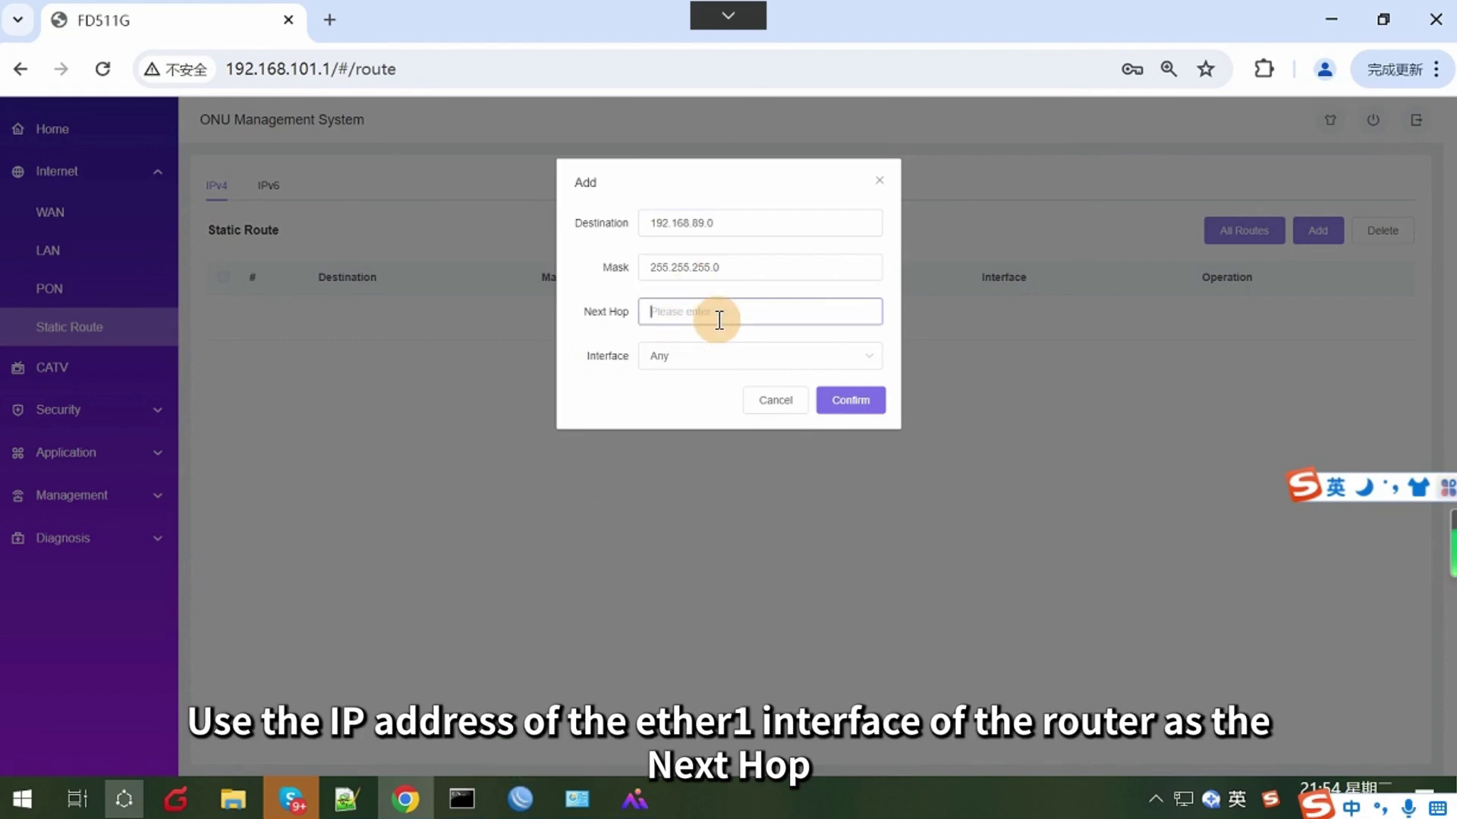
type("192.168.101.2")
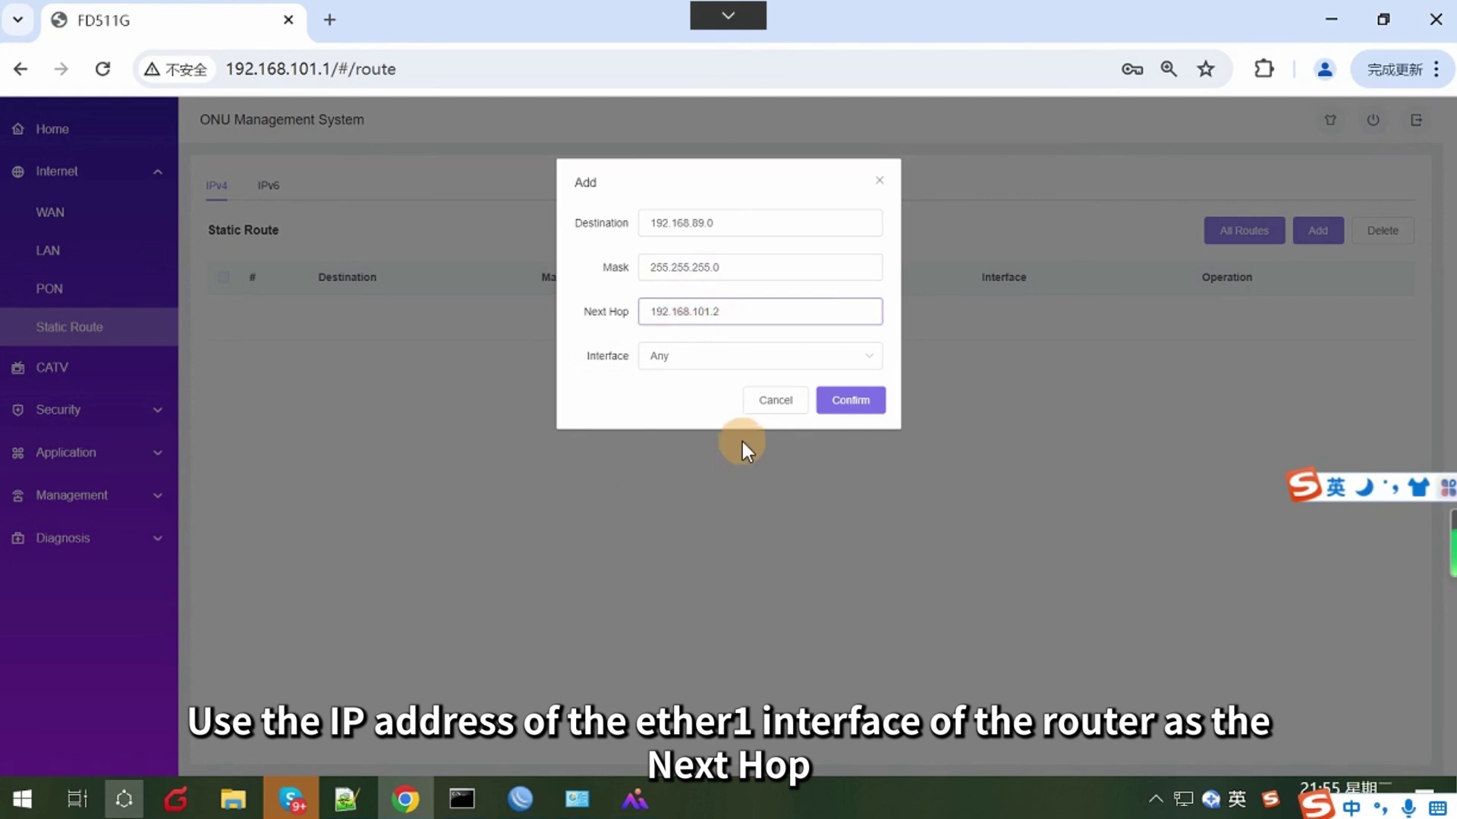
left_click(845, 406)
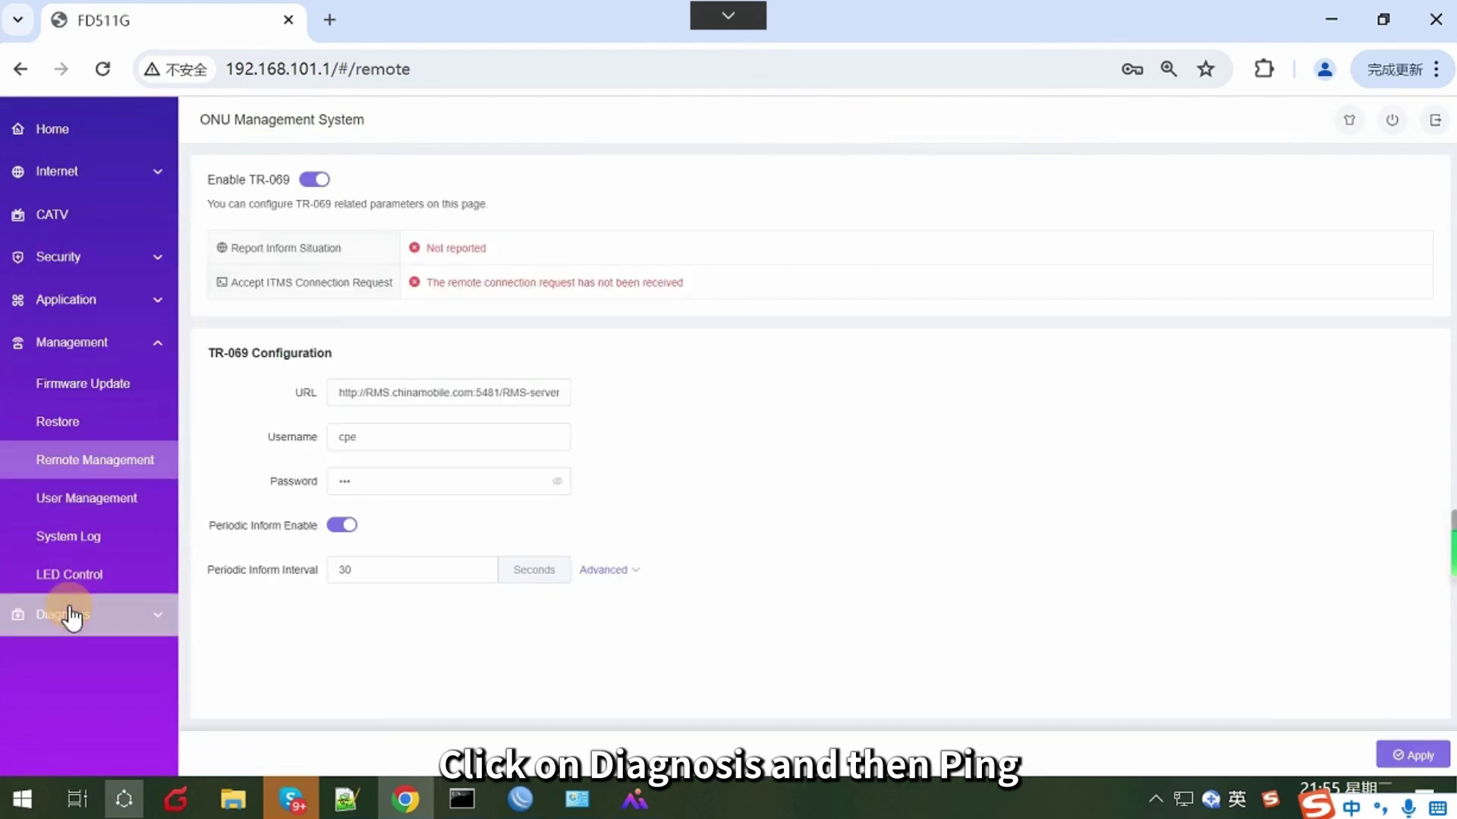
- Open the Ping tool under the Diagnosis section
left_click(66, 611)
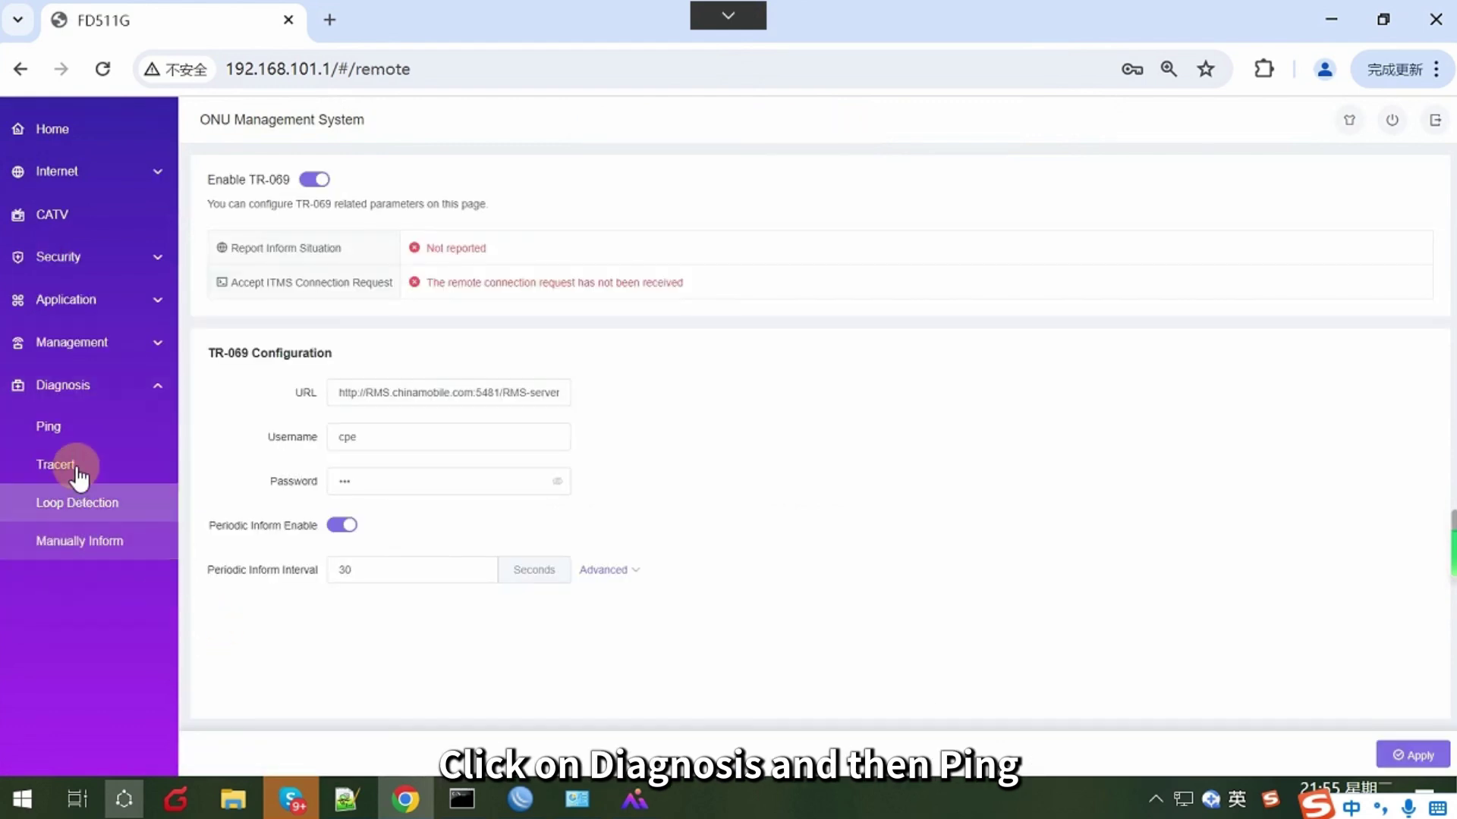
left_click(73, 434)
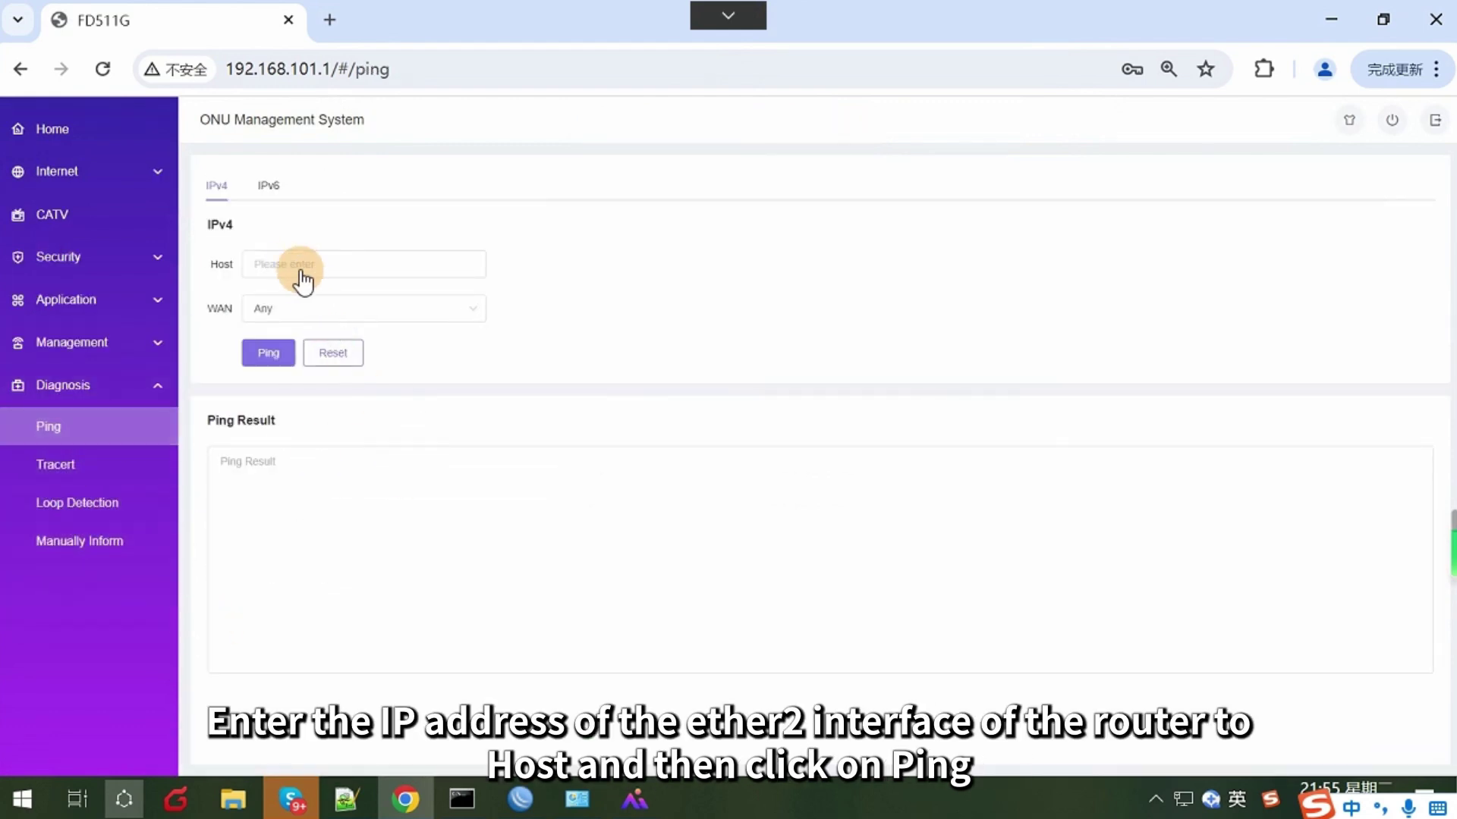
- Ping host 192.168.89.1 from the ONU and mark the four reply lines
left_click(338, 258)
type("192.168.89.1")
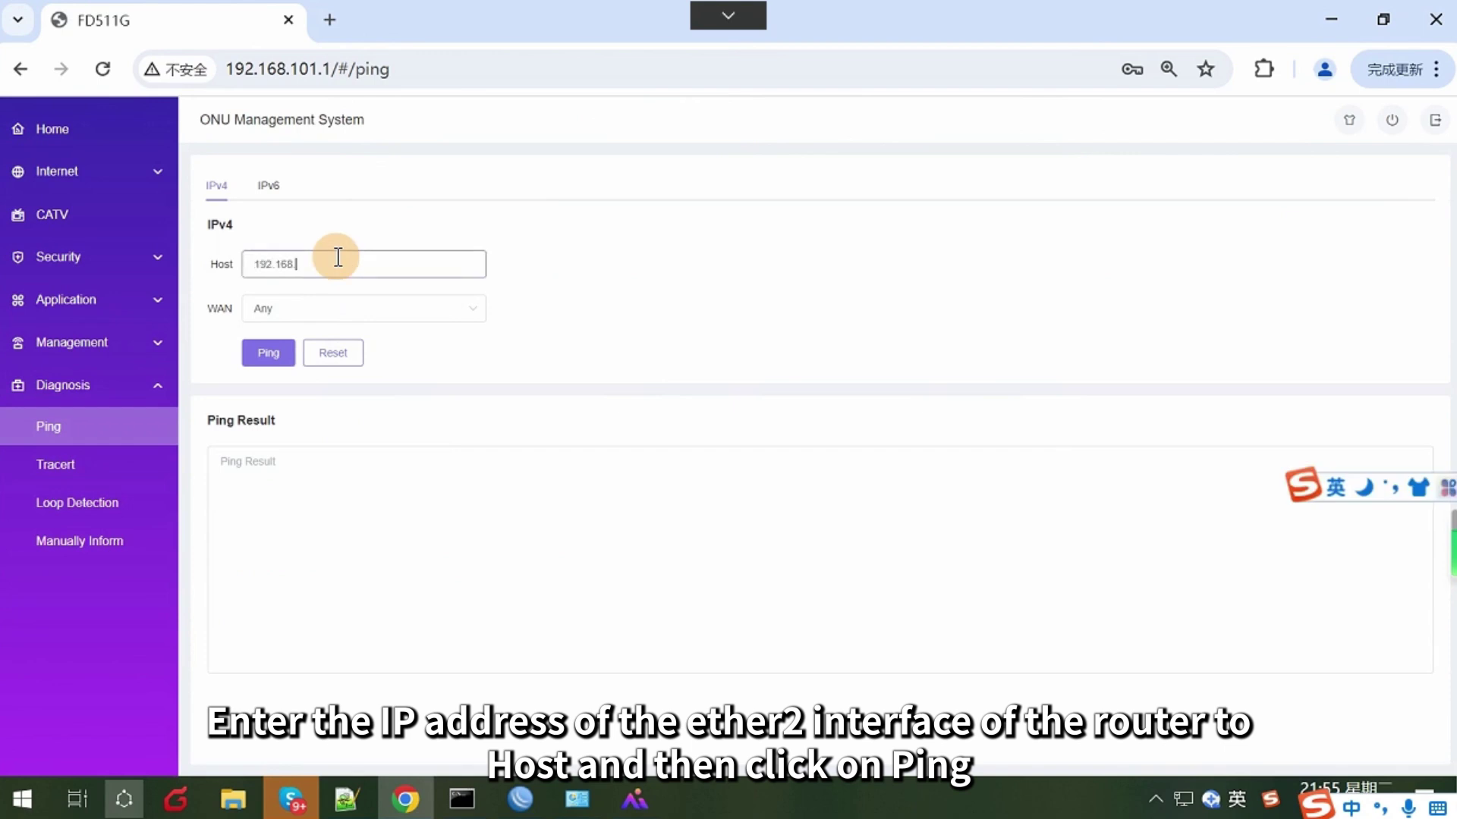
left_click(265, 358)
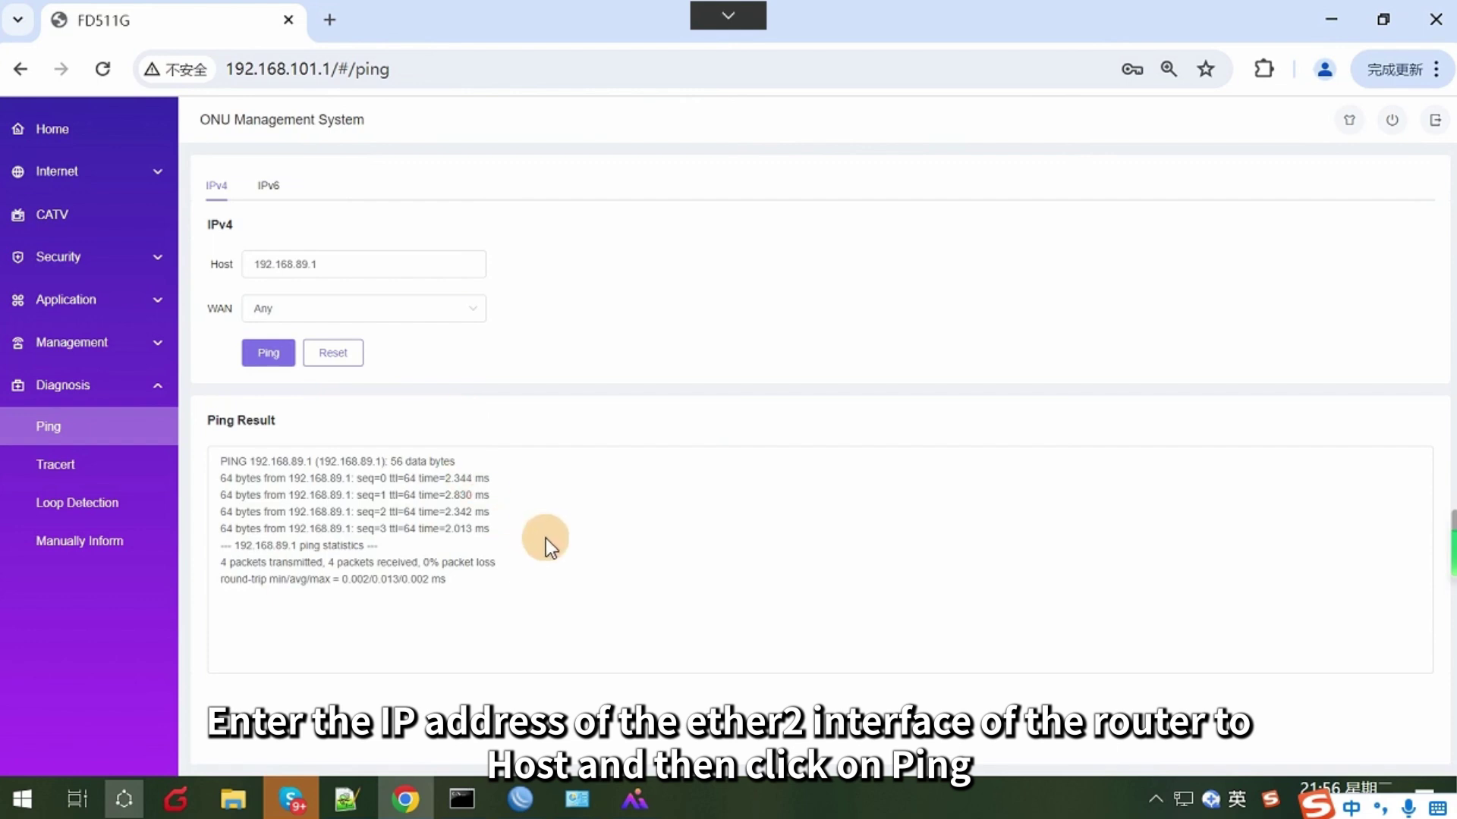
left_click_drag(510, 531, 226, 474)
left_click(517, 543)
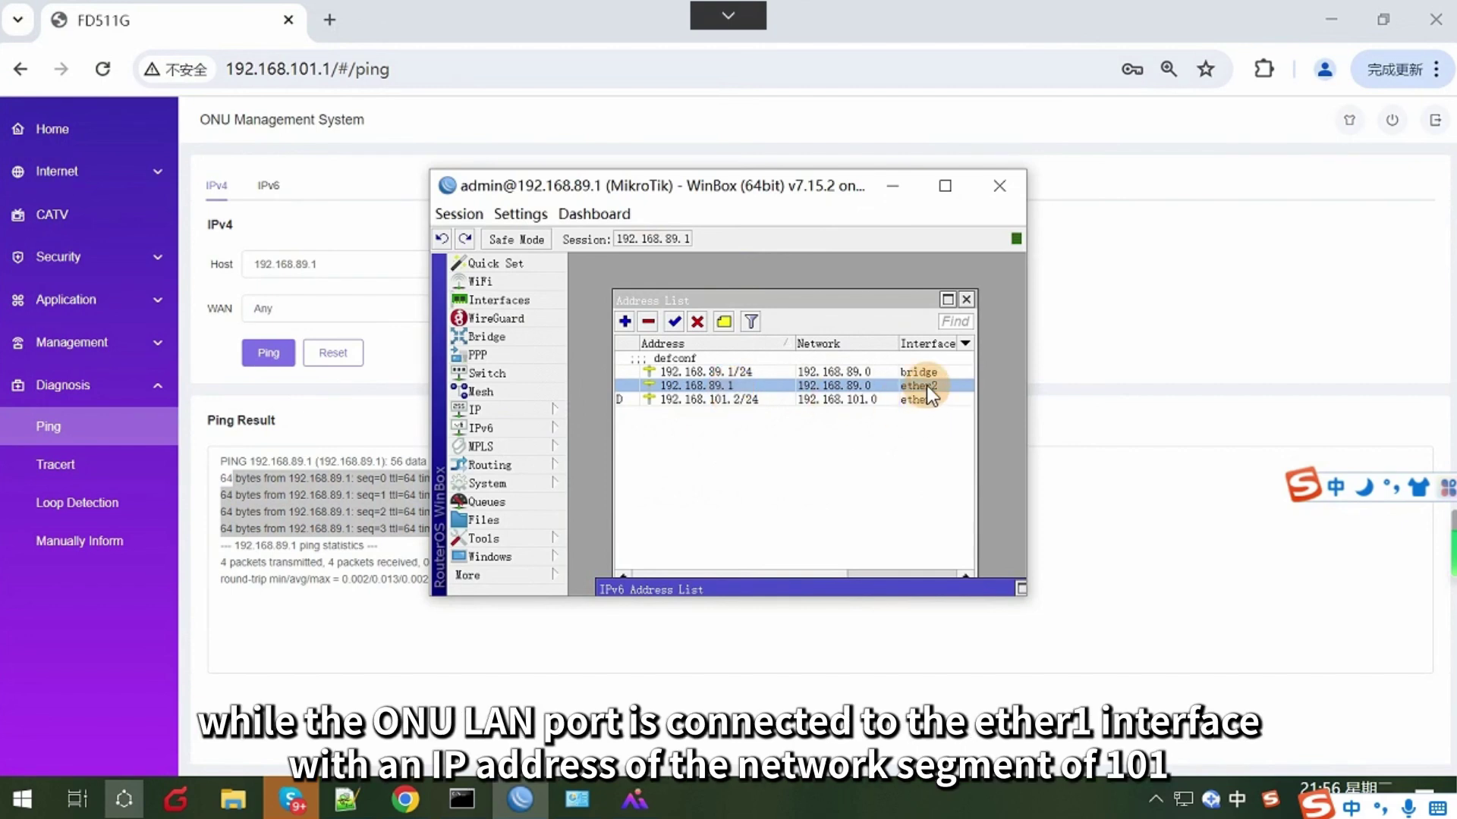
- Select the ether1 192.168.101.2/24 and ether2 192.168.89.1 entries in WinBox's Address List
left_click(768, 399)
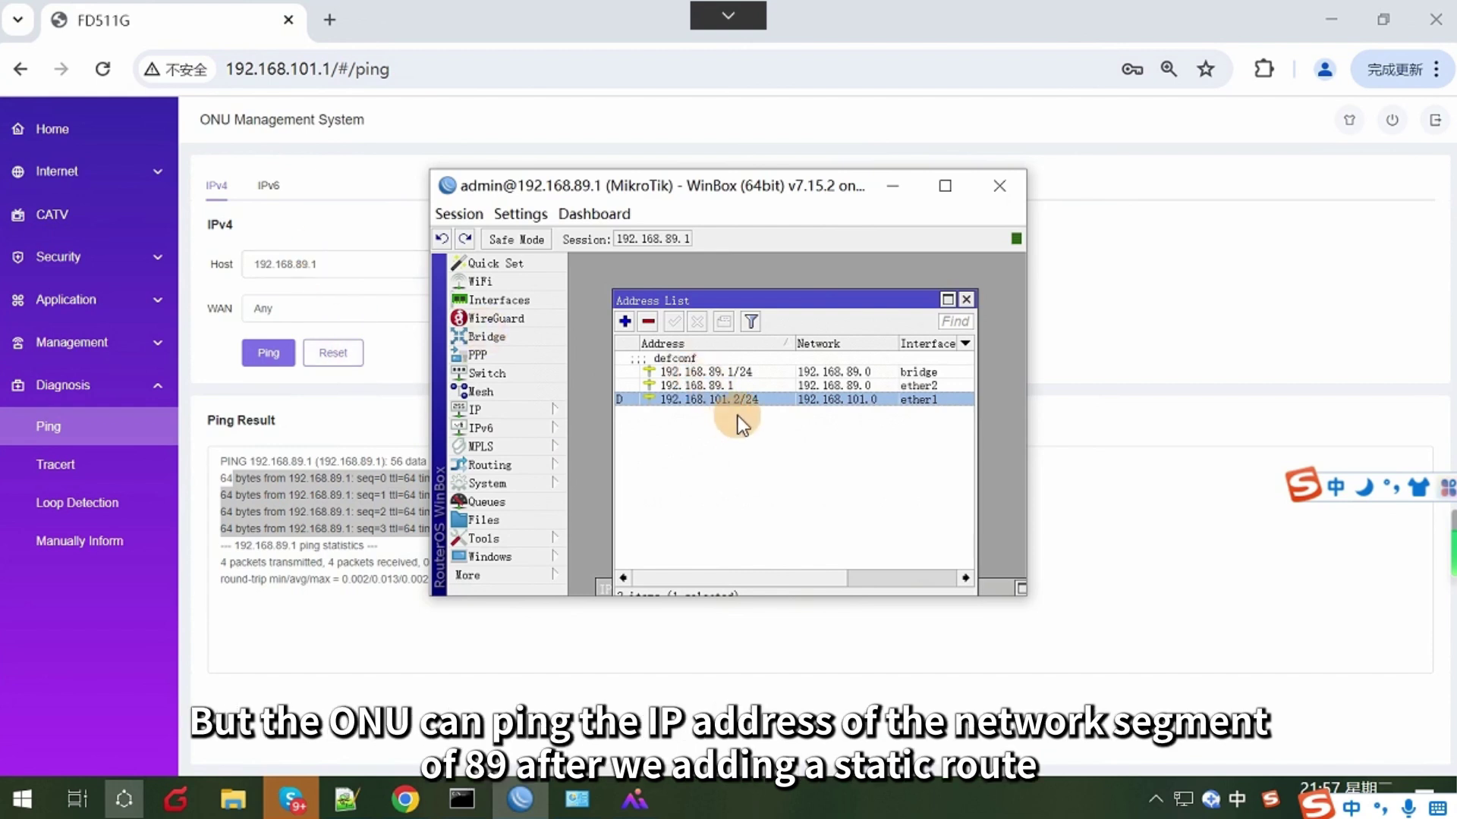
left_click(719, 385)
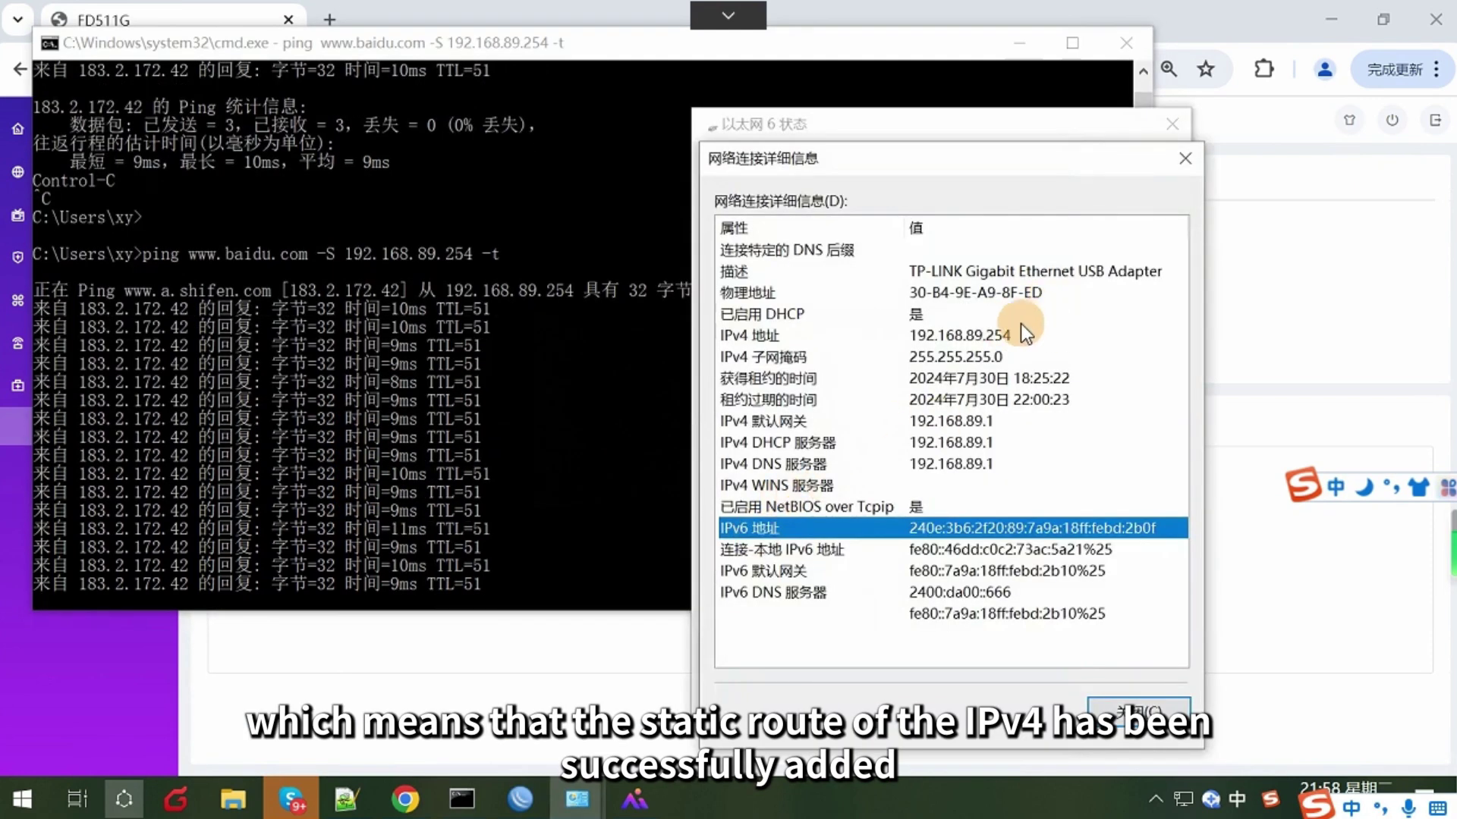
left_click(1022, 334)
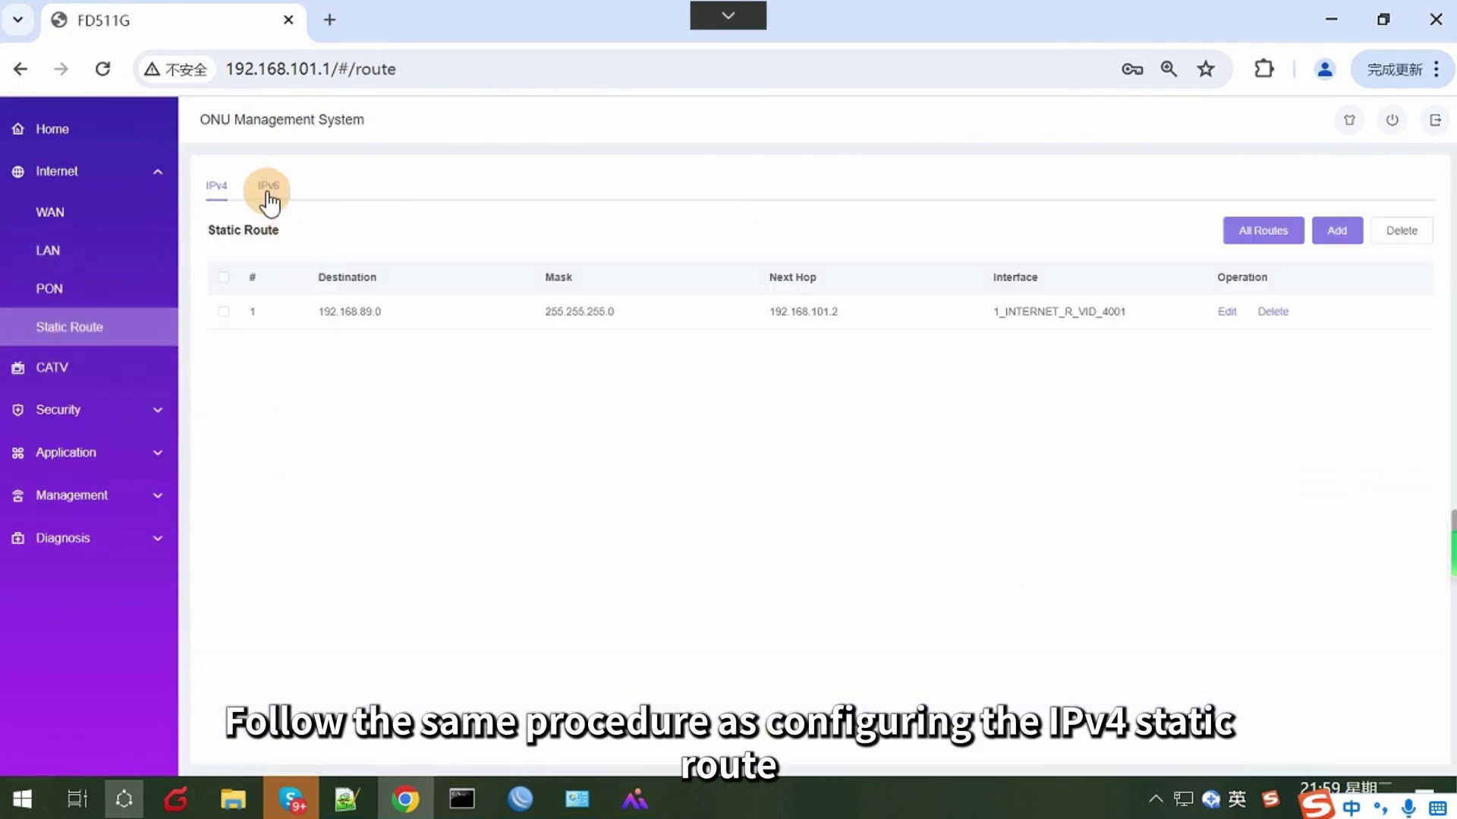
- Add an IPv6 route with destination 240e:3b6:2f20:89:: copied from the notes and prefix length 64
left_click(269, 199)
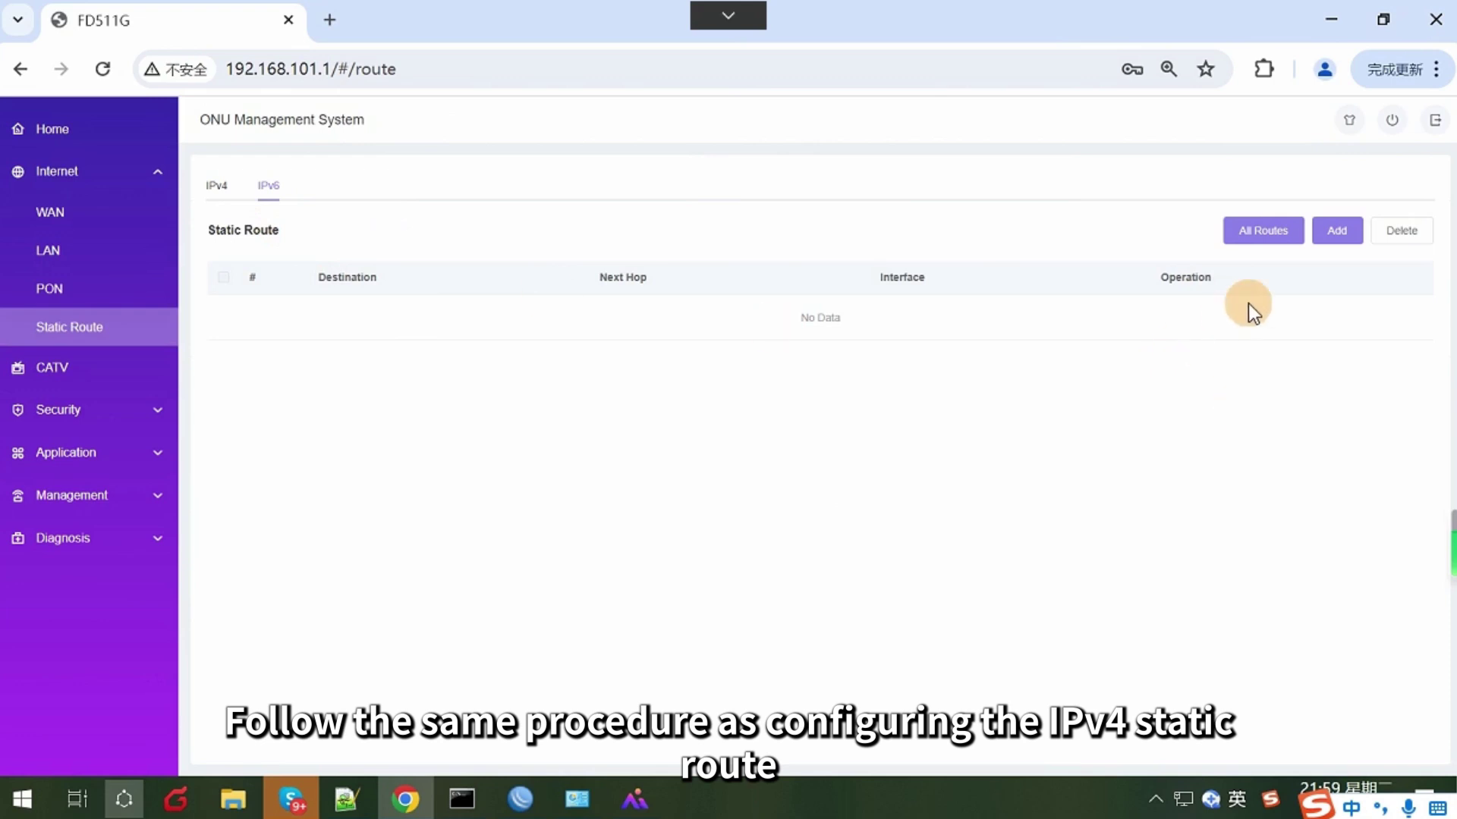
left_click(1337, 231)
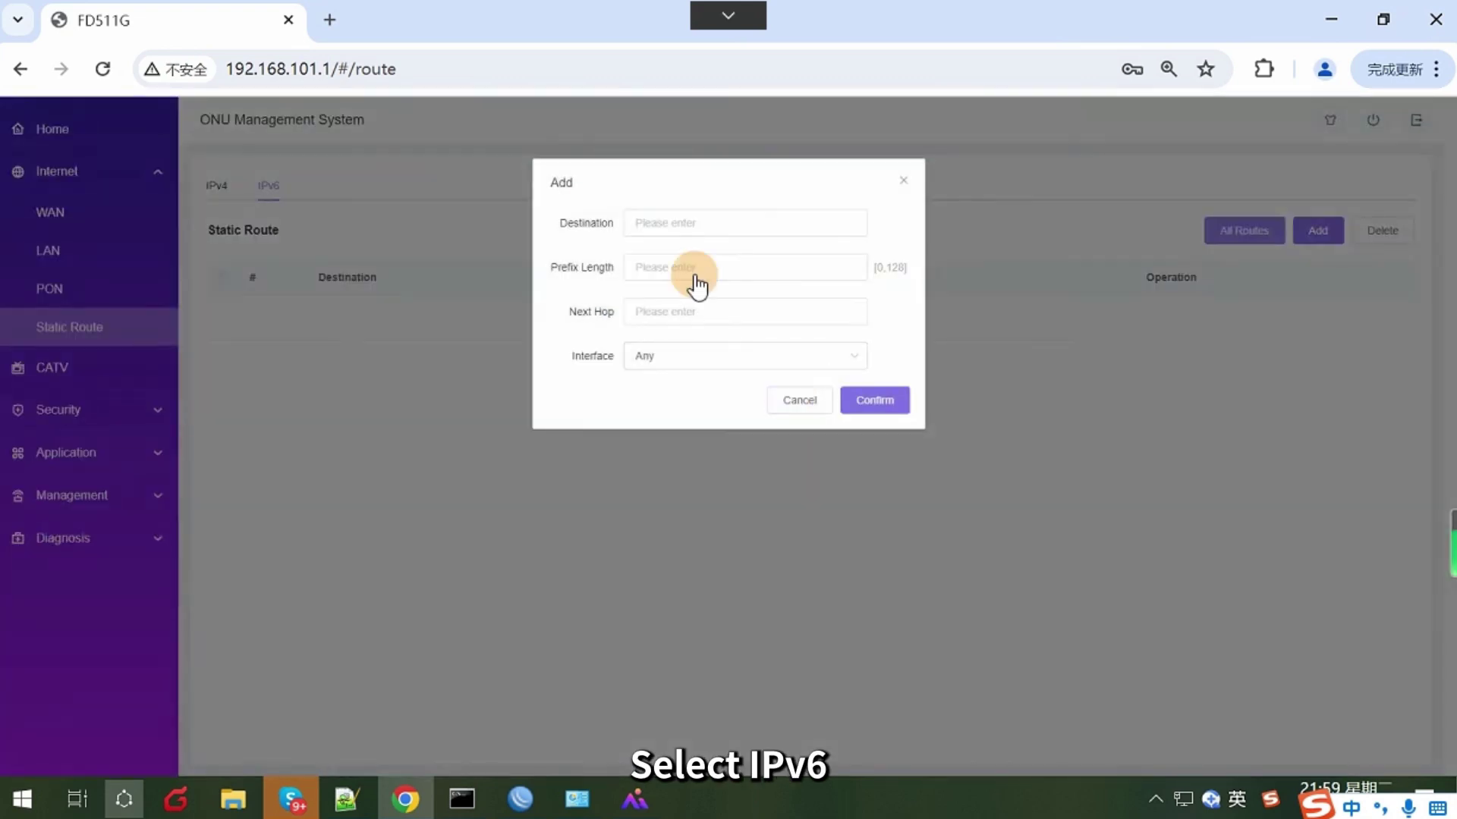
left_click(673, 220)
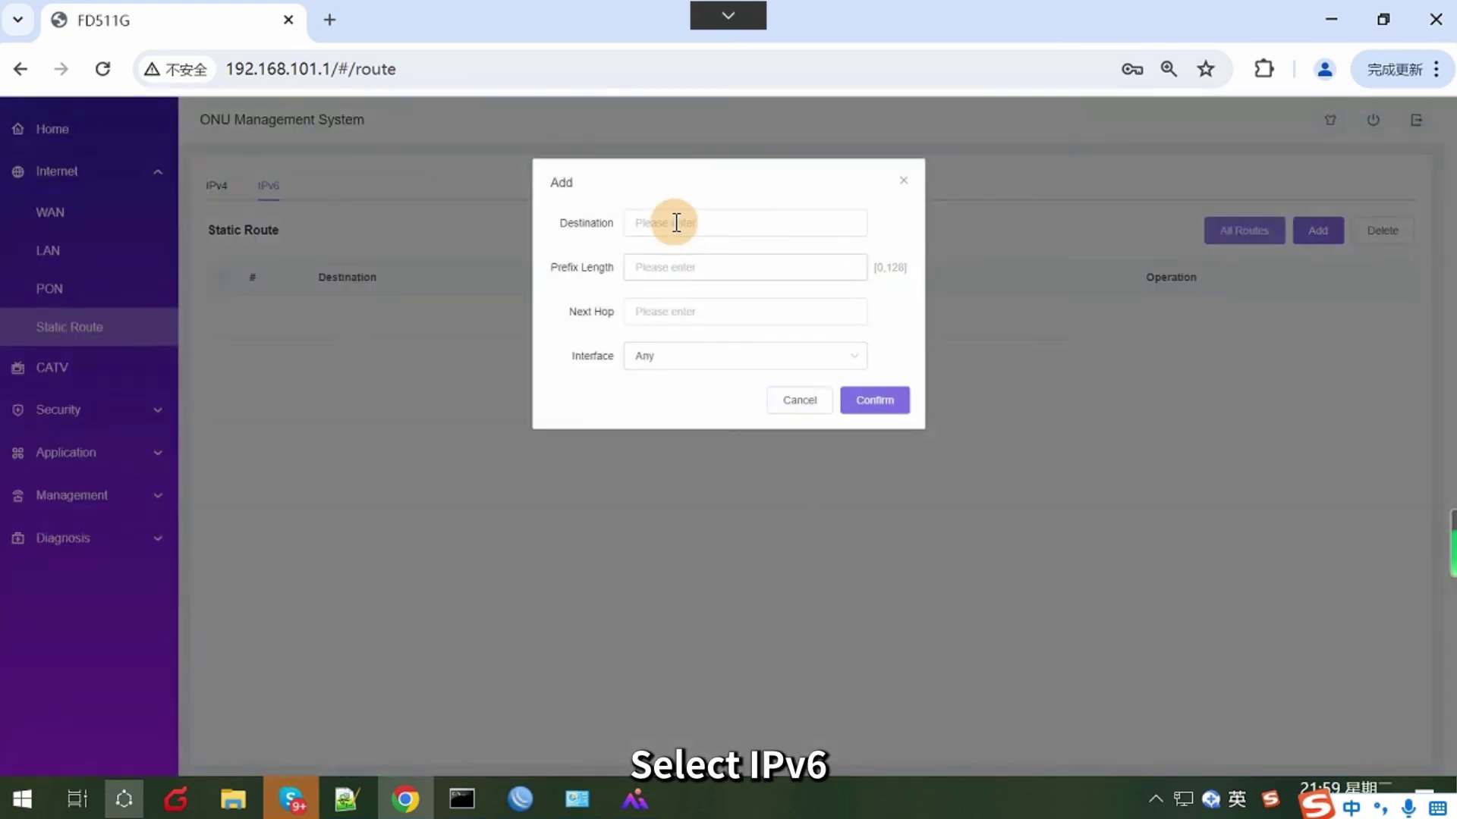
left_click(348, 810)
left_click(126, 392)
left_click_drag(215, 390, 50, 390)
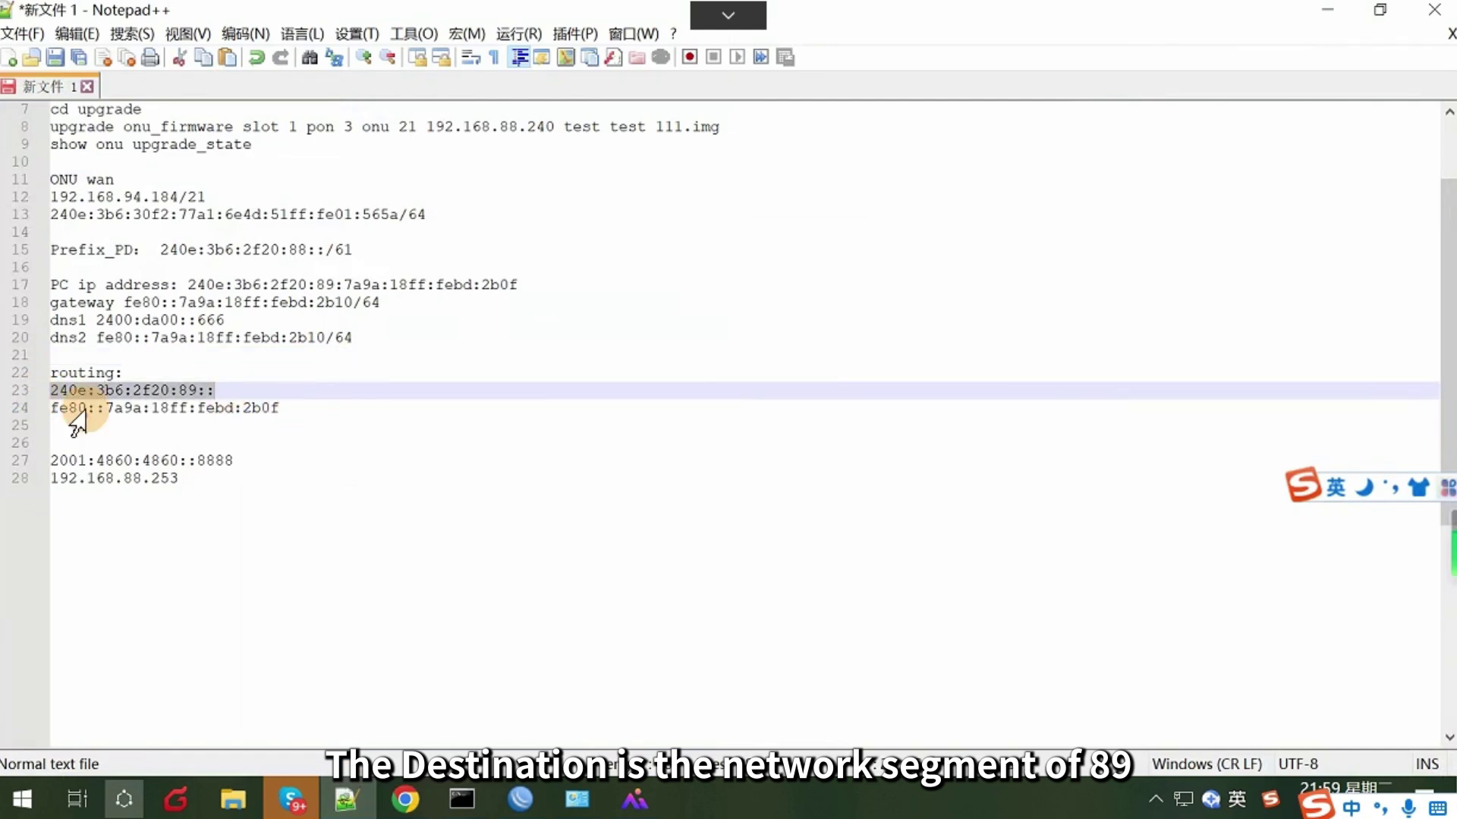
key("ctrl+c")
left_click(357, 793)
left_click(673, 220)
key("ctrl+v")
left_click(763, 284)
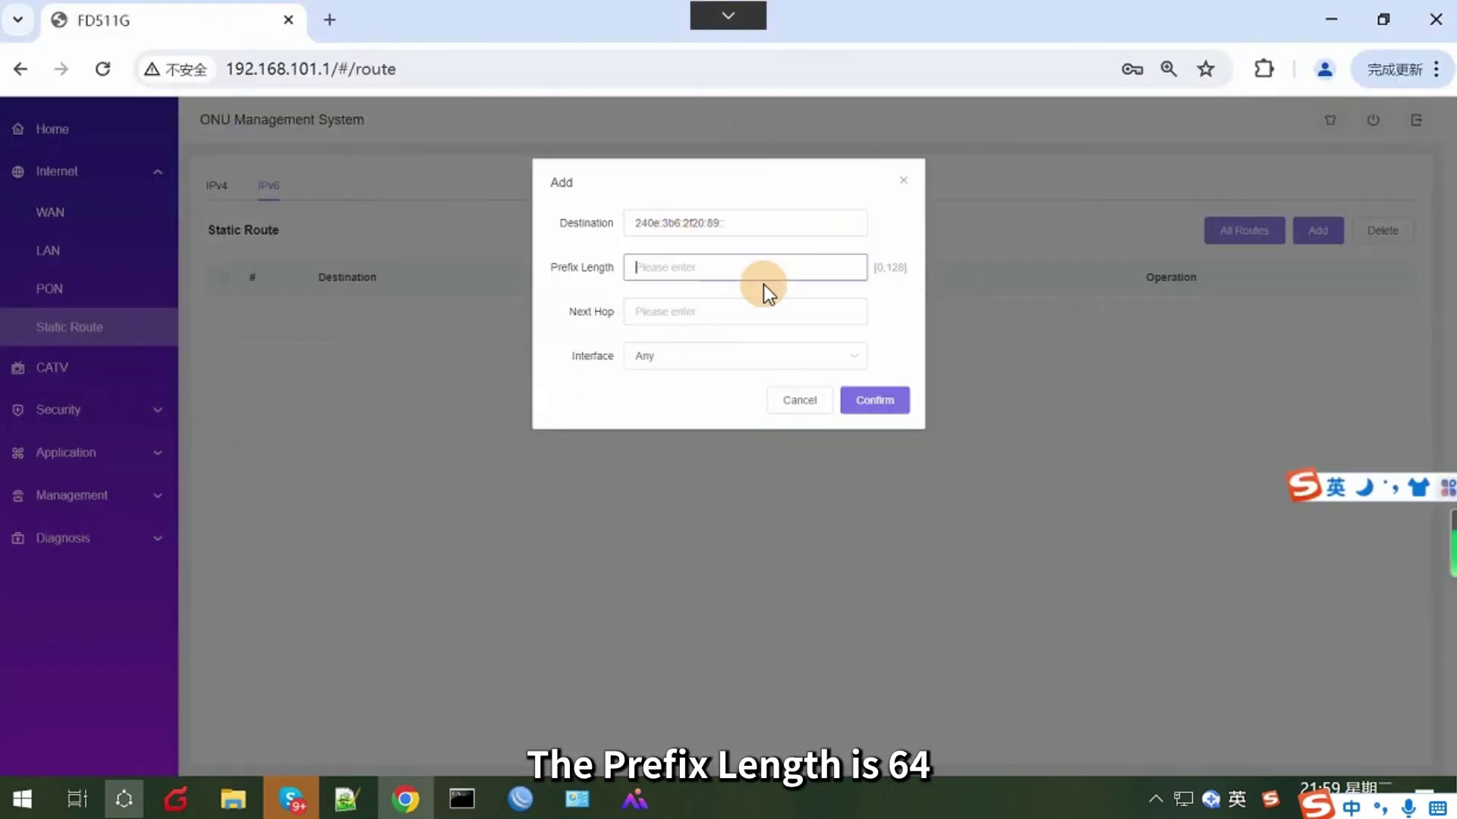
type("64")
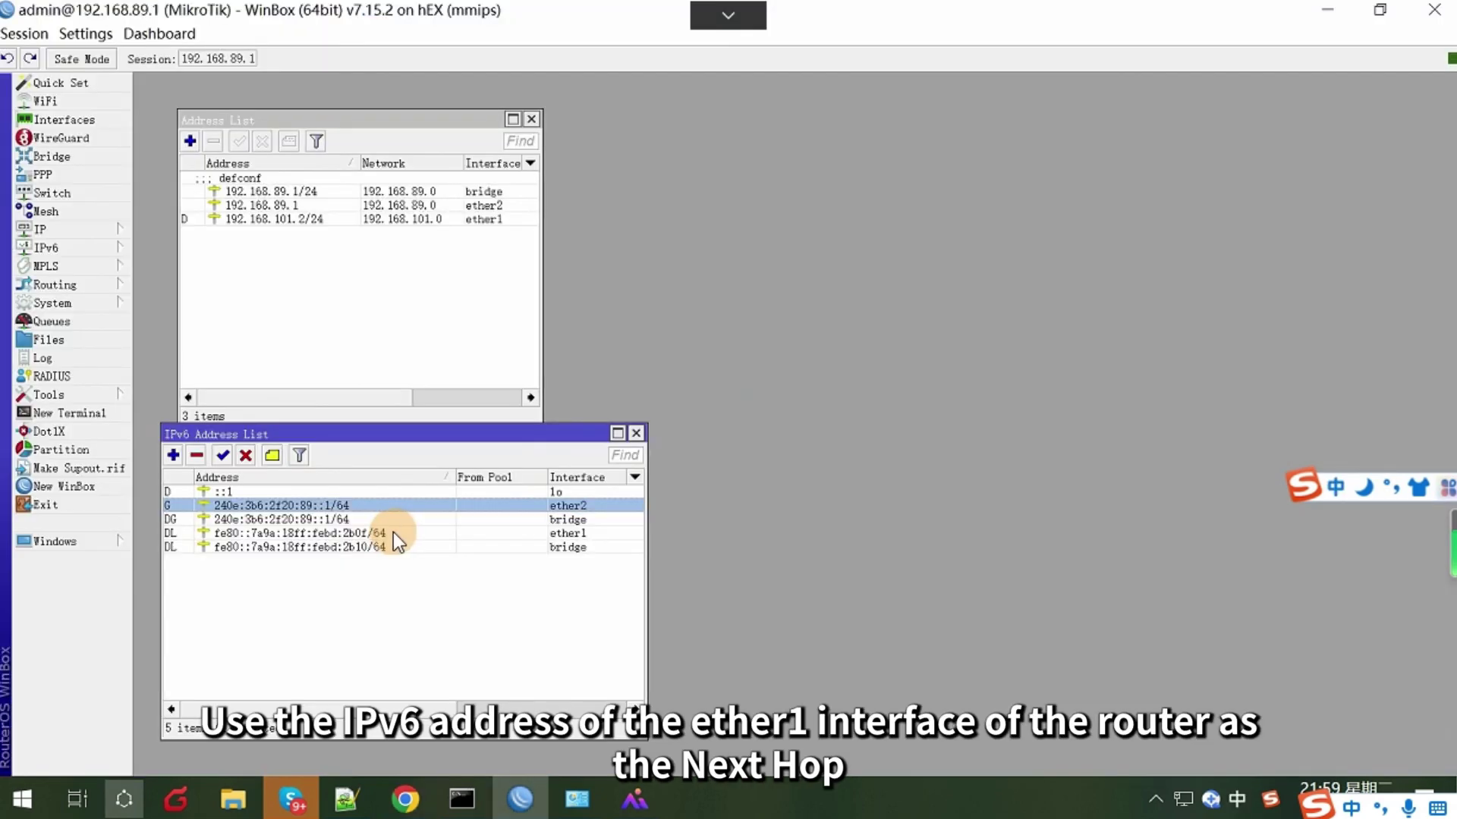
- Set the next hop to WinBox's ether1 link-local fe80::7a9a:18ff:febd:2b0f, interface LAN, and save
left_click(392, 533)
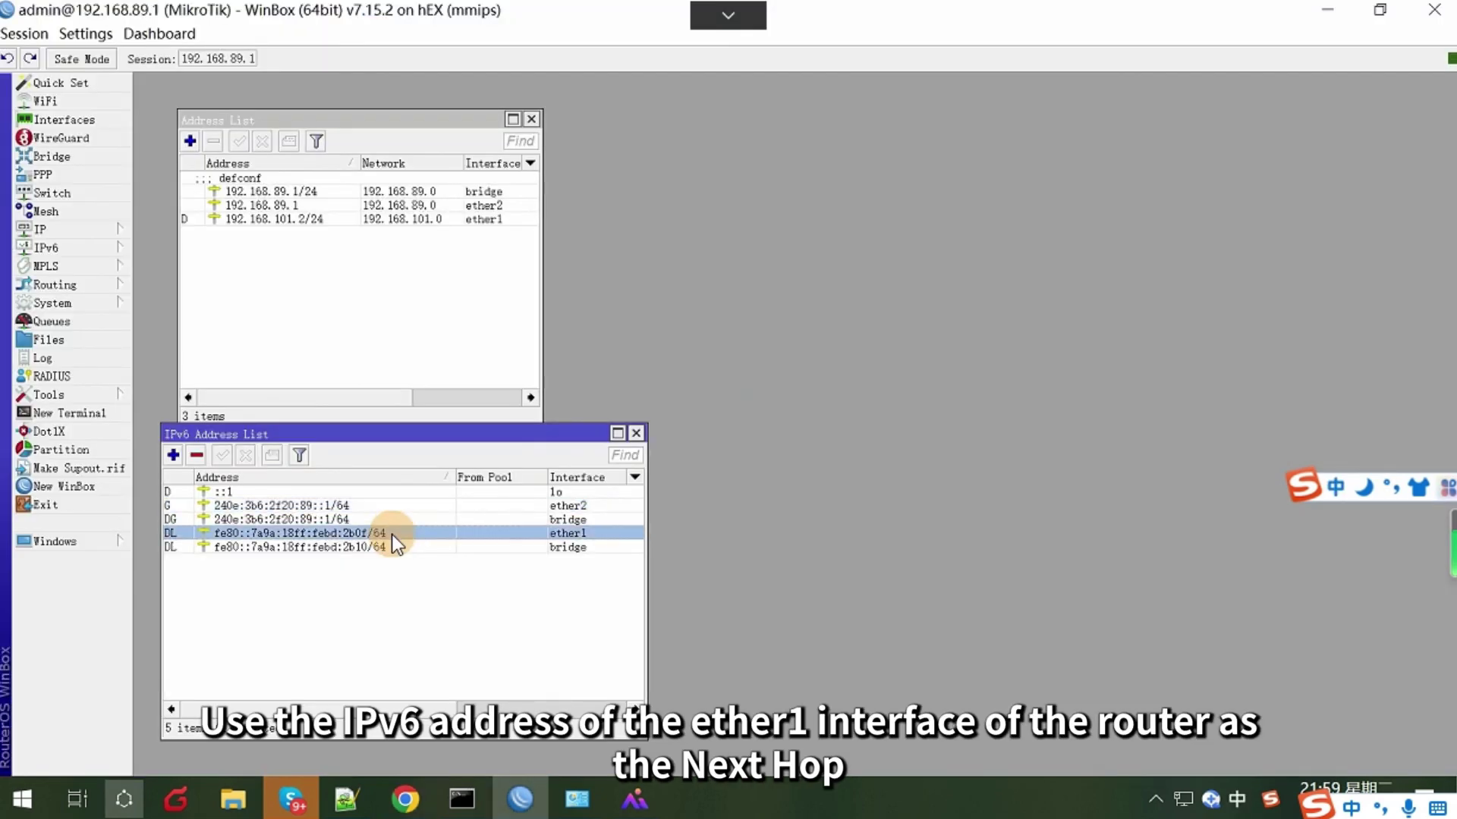
double_click(392, 534)
right_click(795, 362)
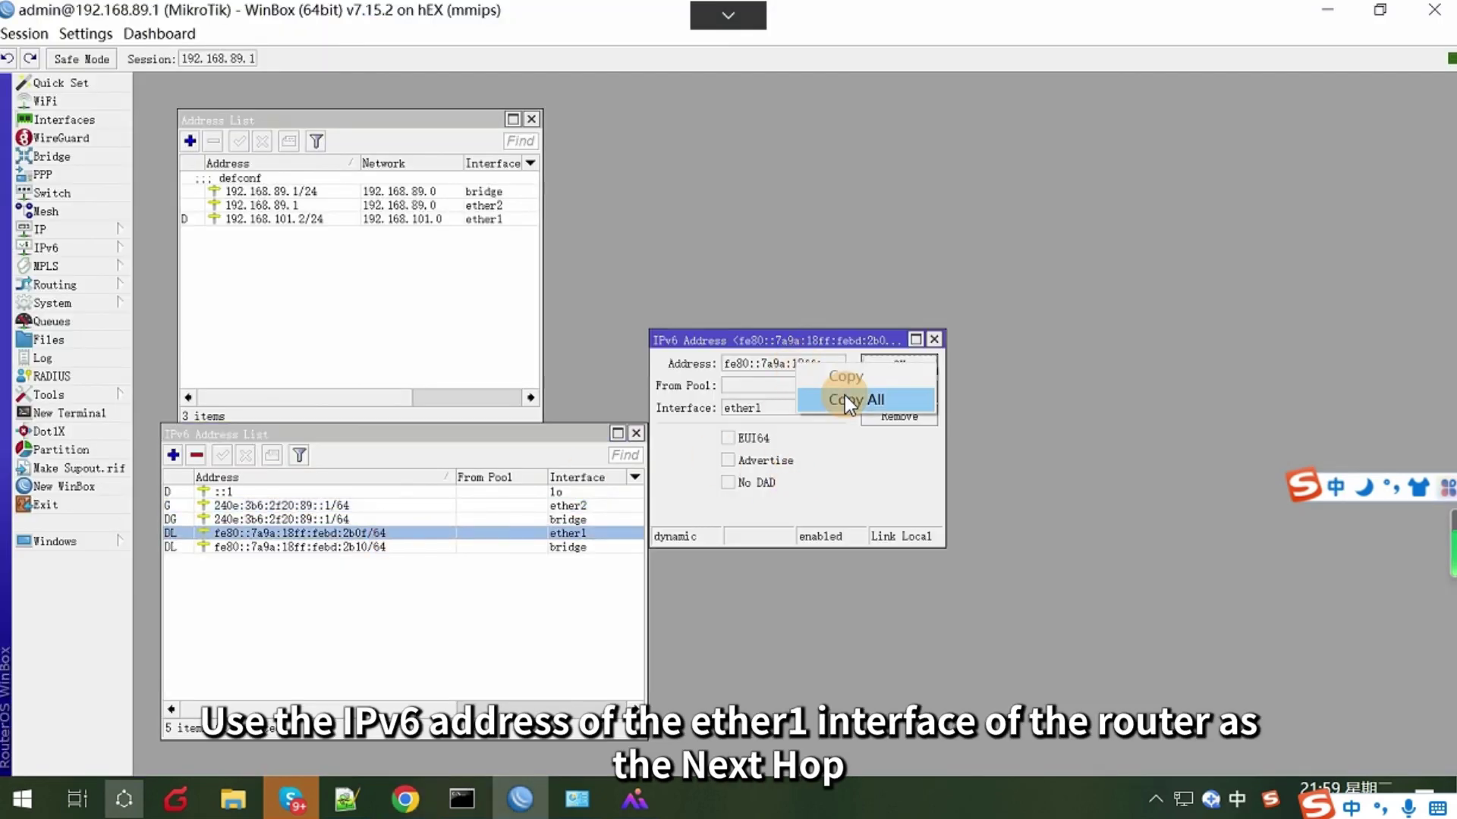
left_click(844, 399)
left_click(405, 799)
left_click(676, 311)
key("ctrl+v")
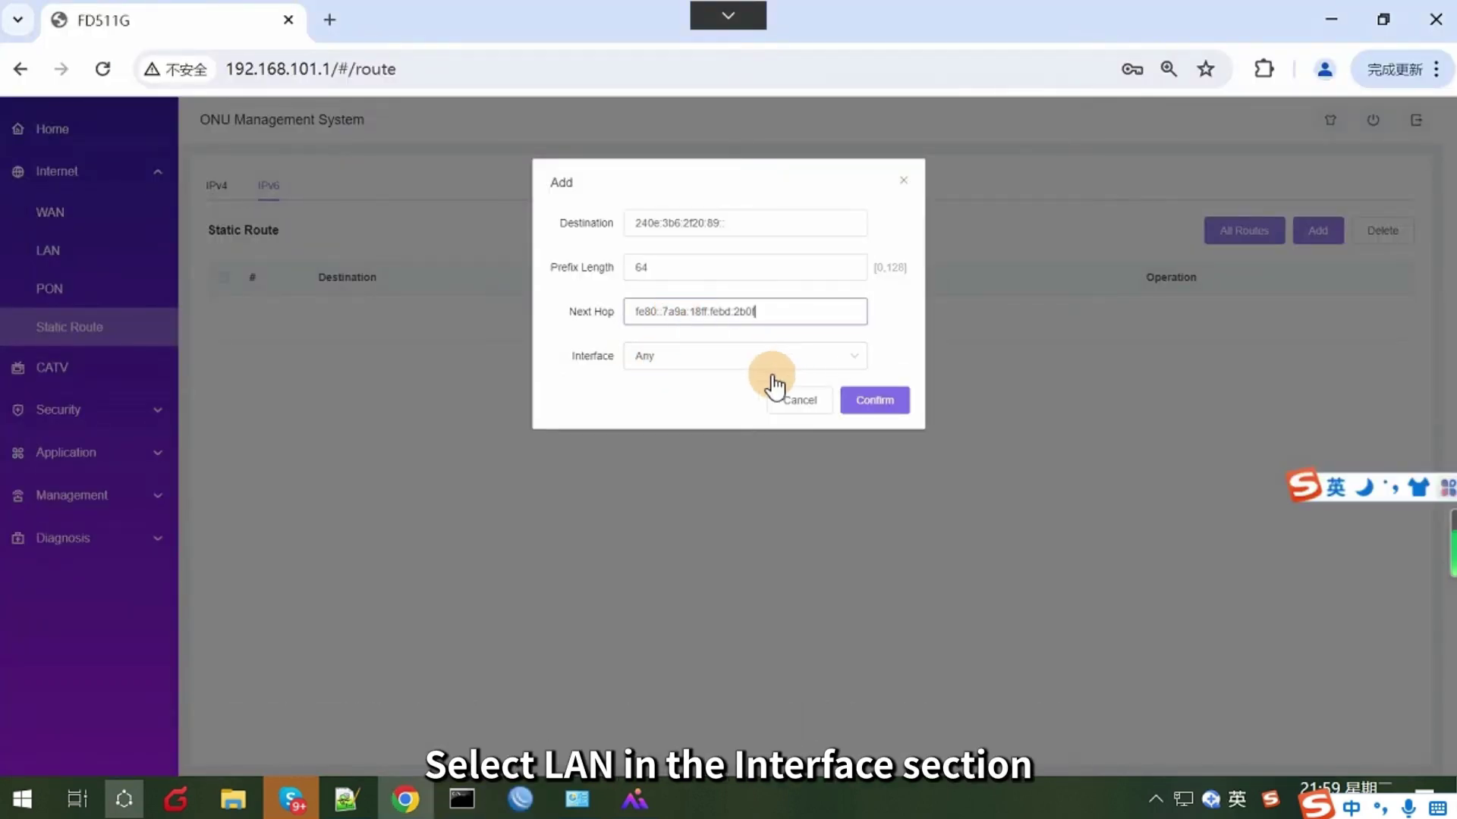
left_click(754, 361)
left_click(652, 425)
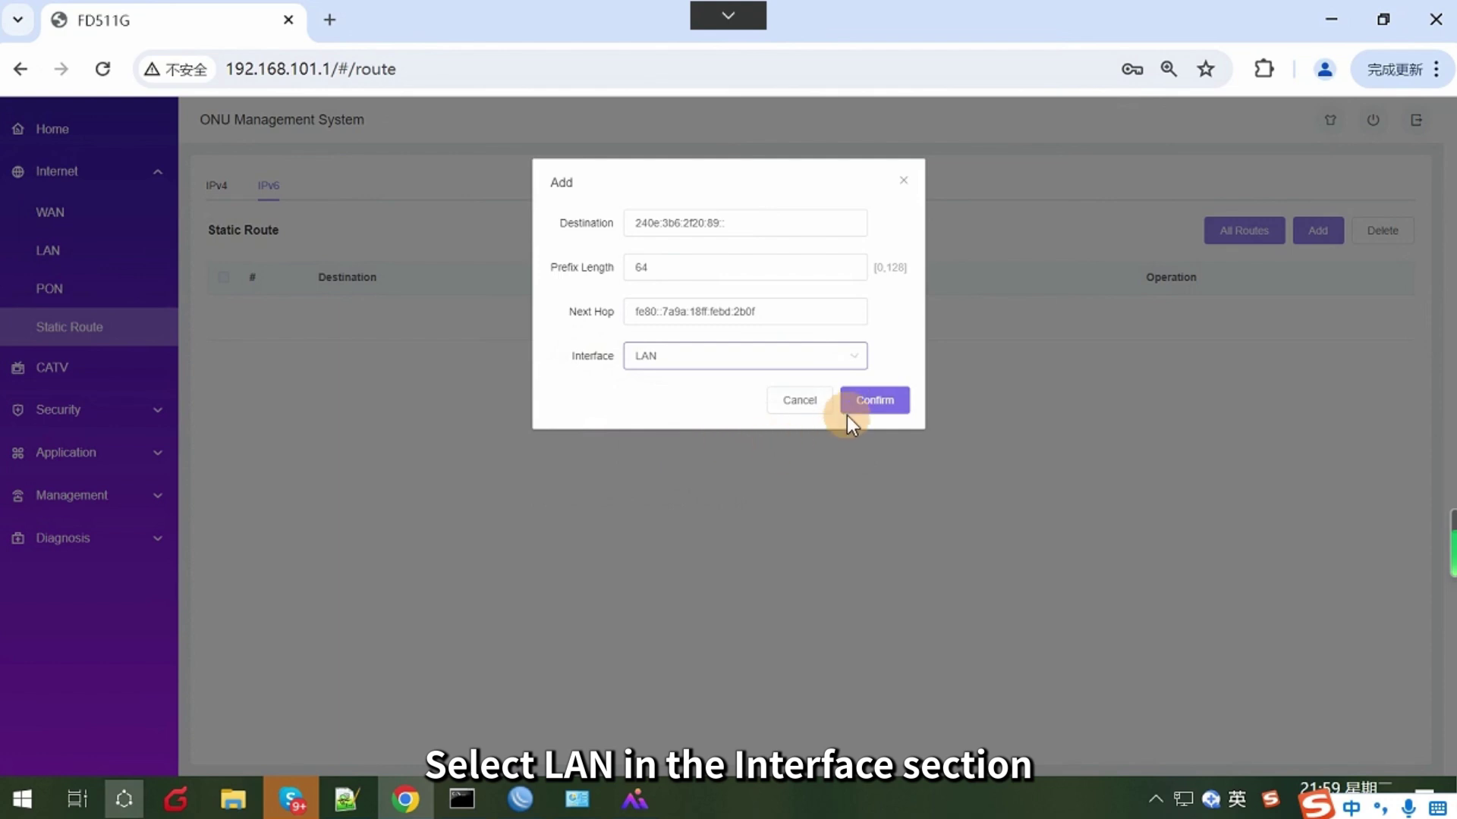
left_click(867, 404)
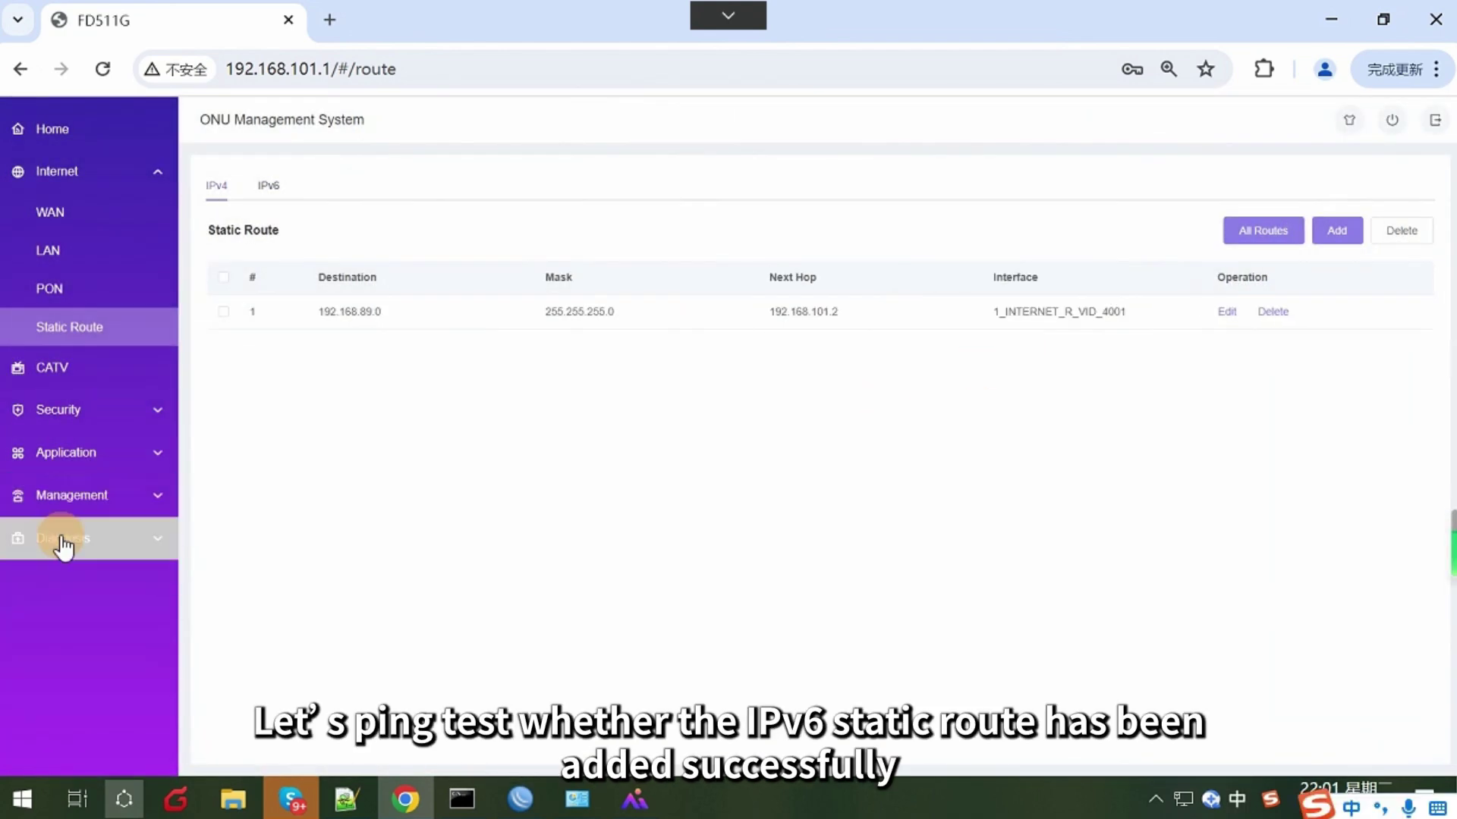
left_click(58, 538)
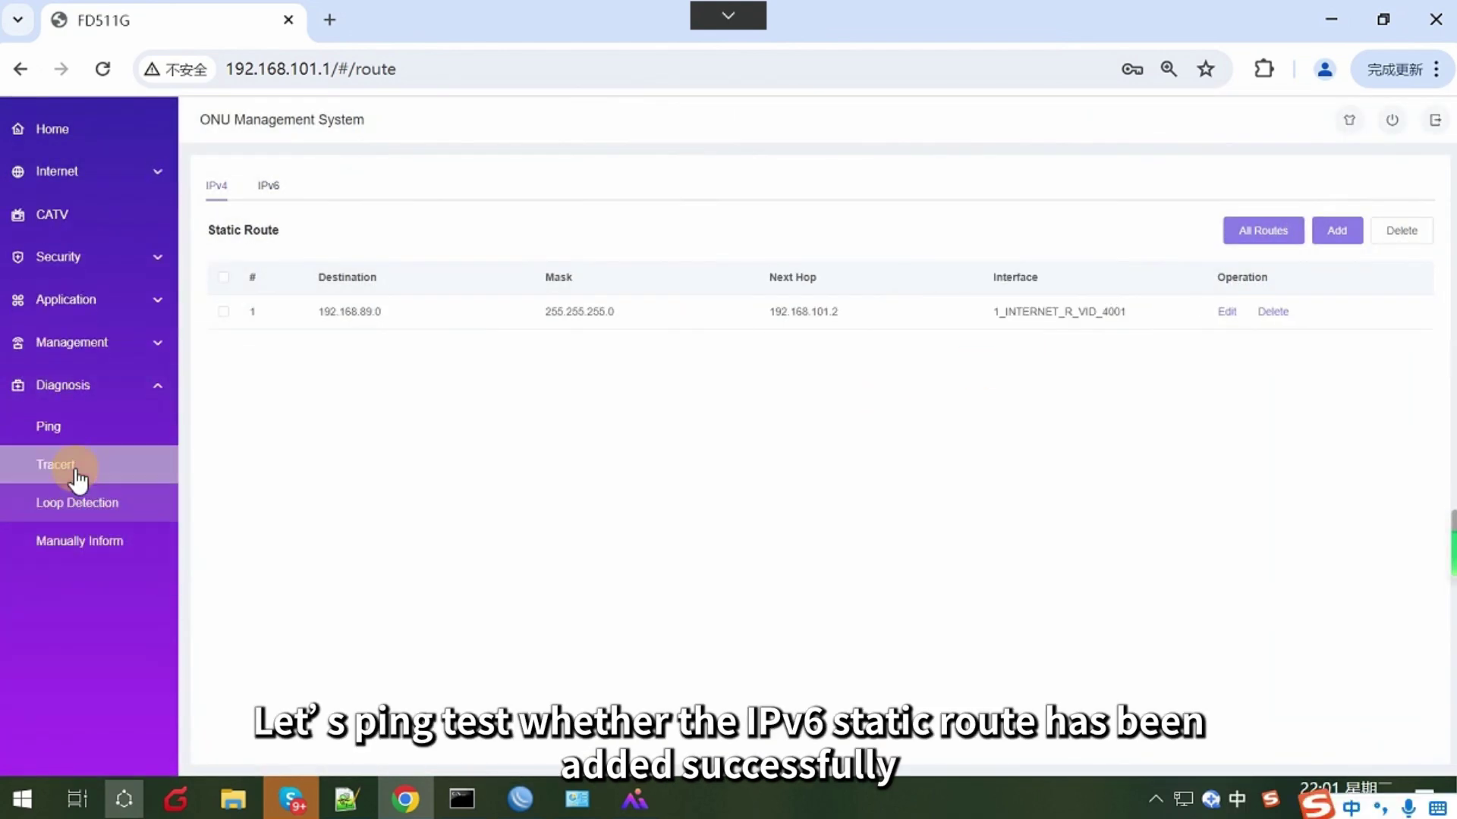
left_click(76, 436)
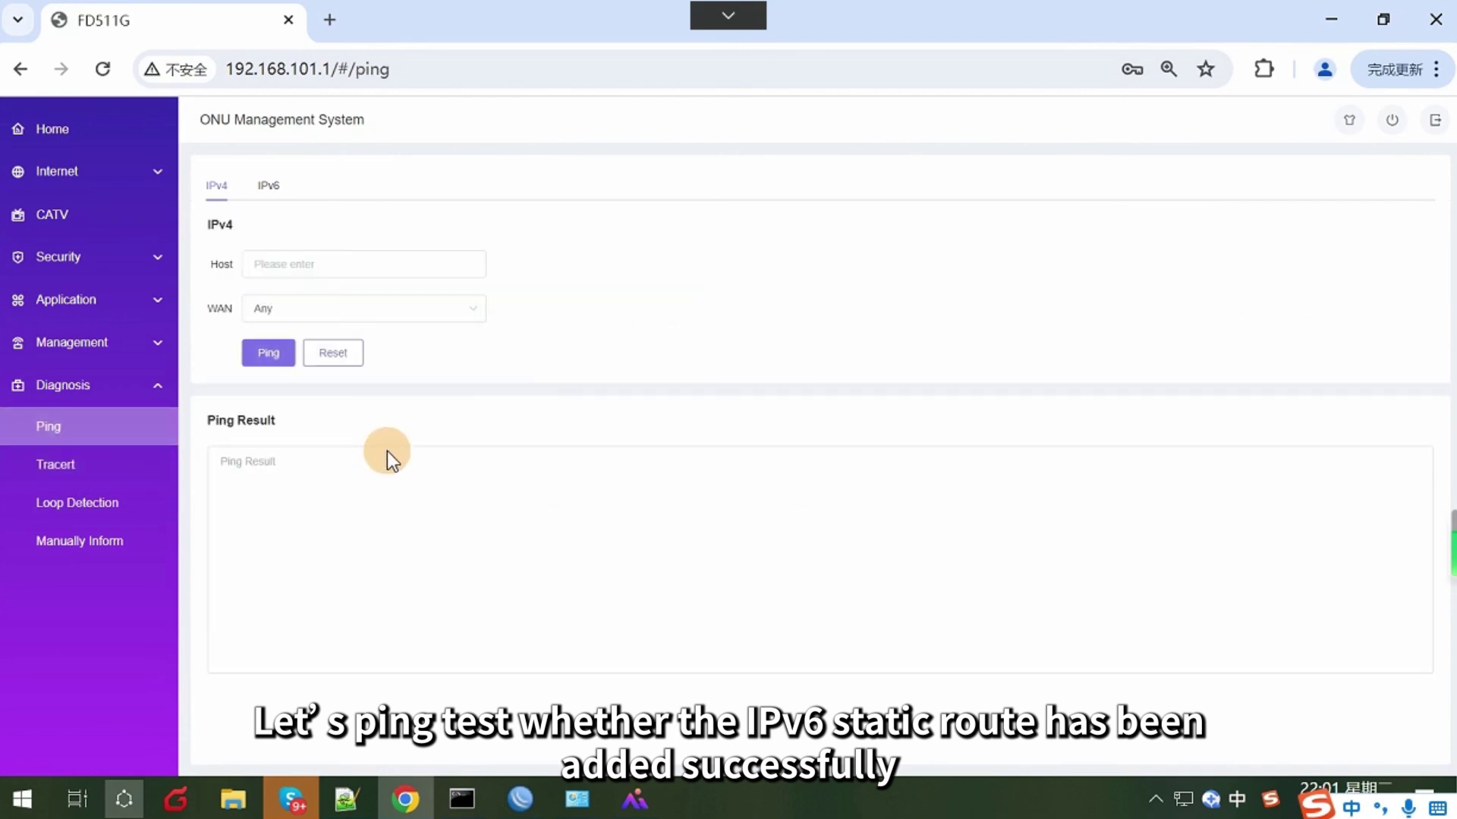
left_click(273, 188)
left_click(280, 260)
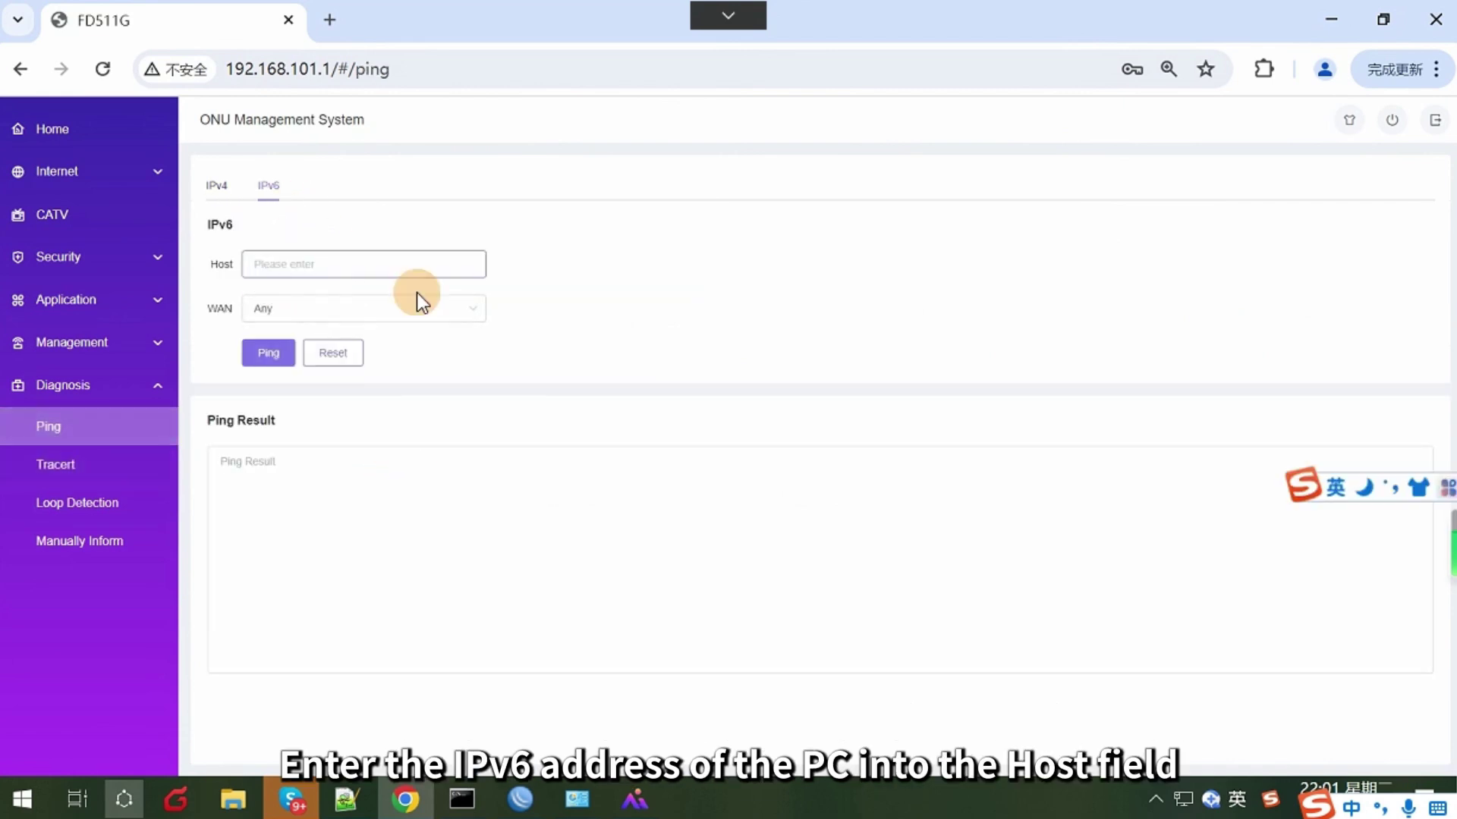
key("alt+Tab")
right_click(448, 287)
left_click(502, 317)
key("alt+Tab")
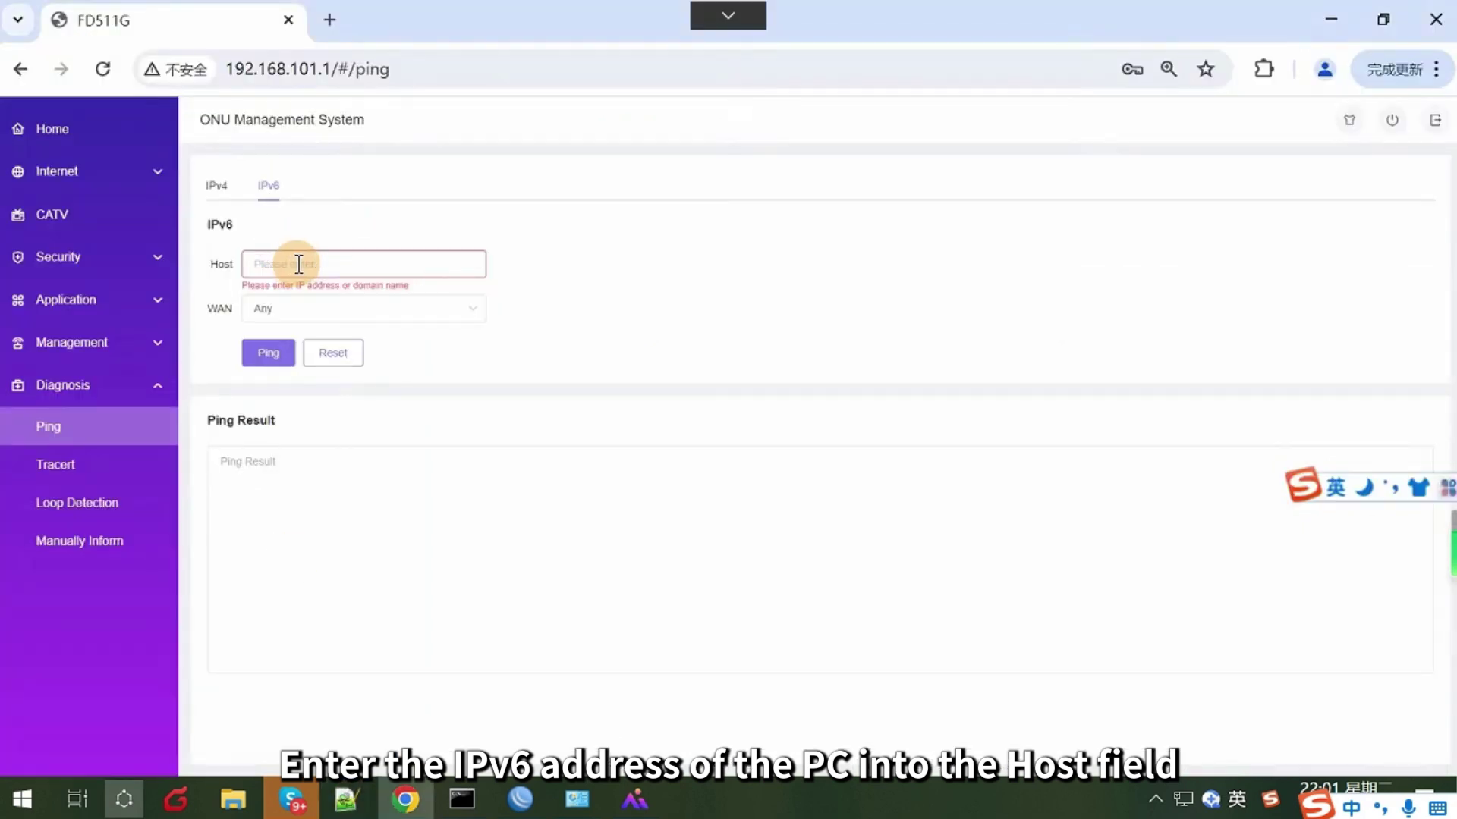
type("240e:3b6:2f20:89:7a9a:18ff:febd:2b0f")
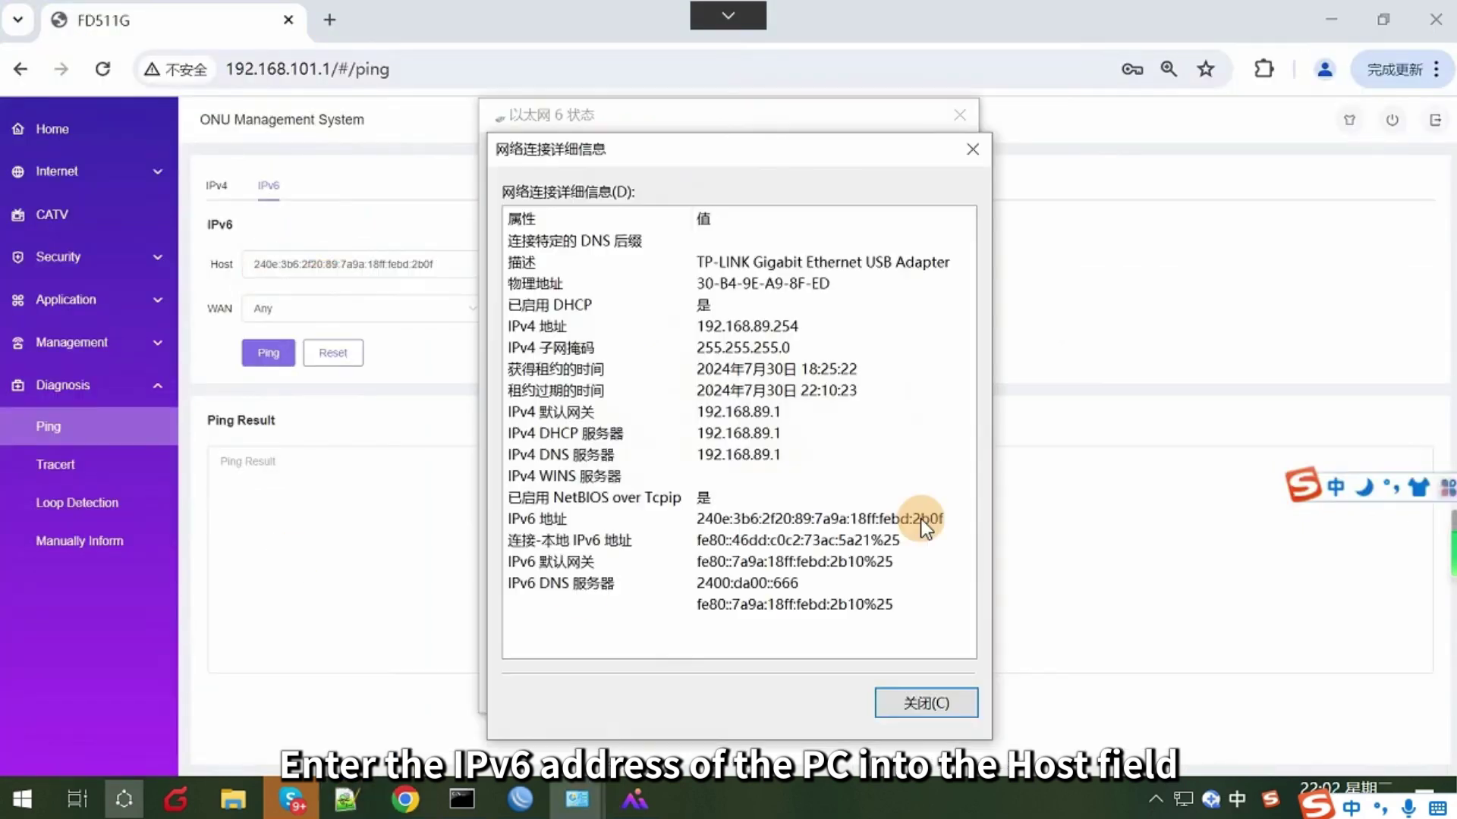
- Run the IPv6 ping and mark the four successful reply lines
left_click(822, 520)
left_click(371, 352)
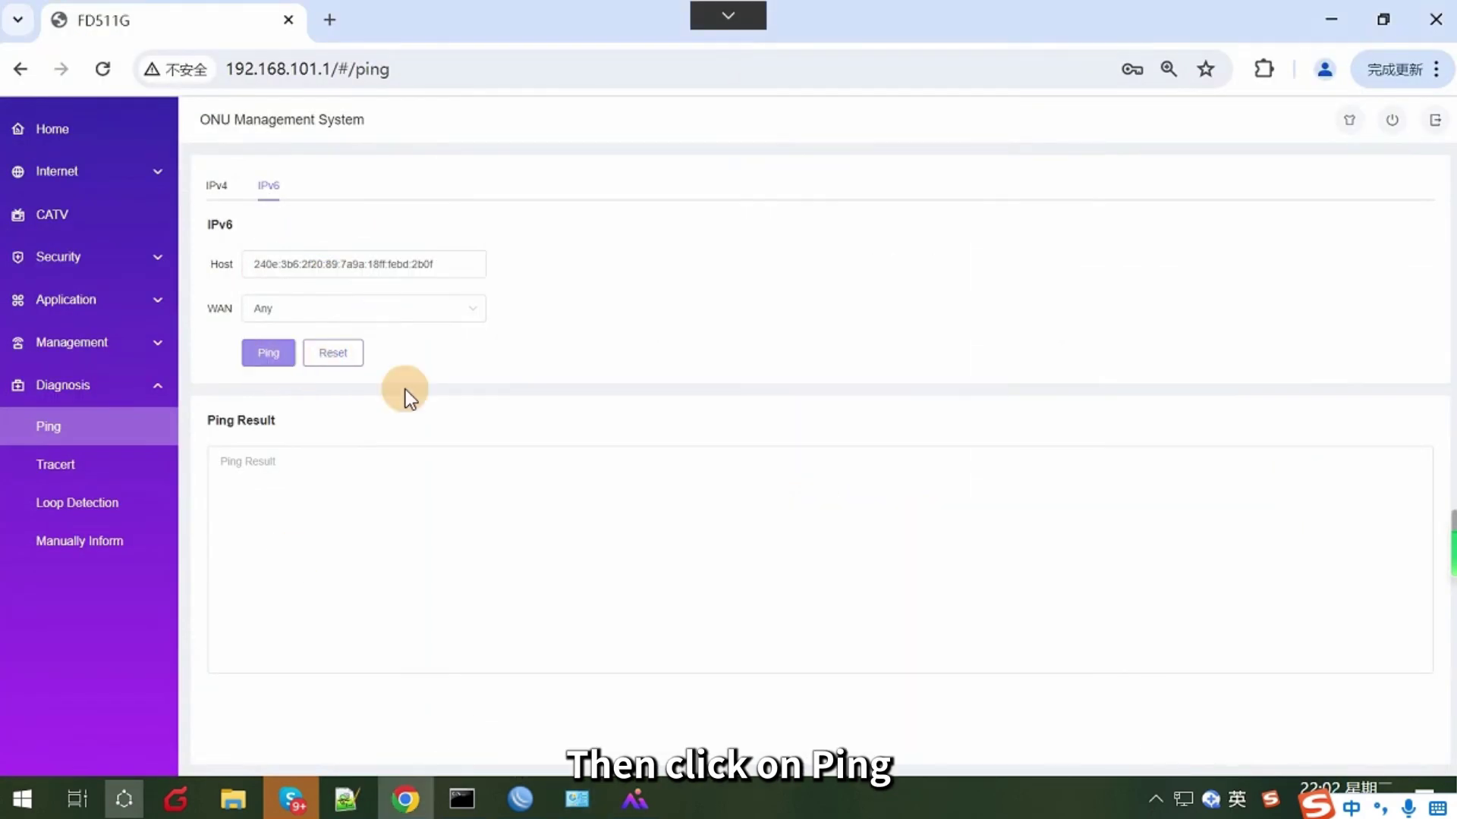
key("Return")
left_click_drag(614, 530, 228, 477)
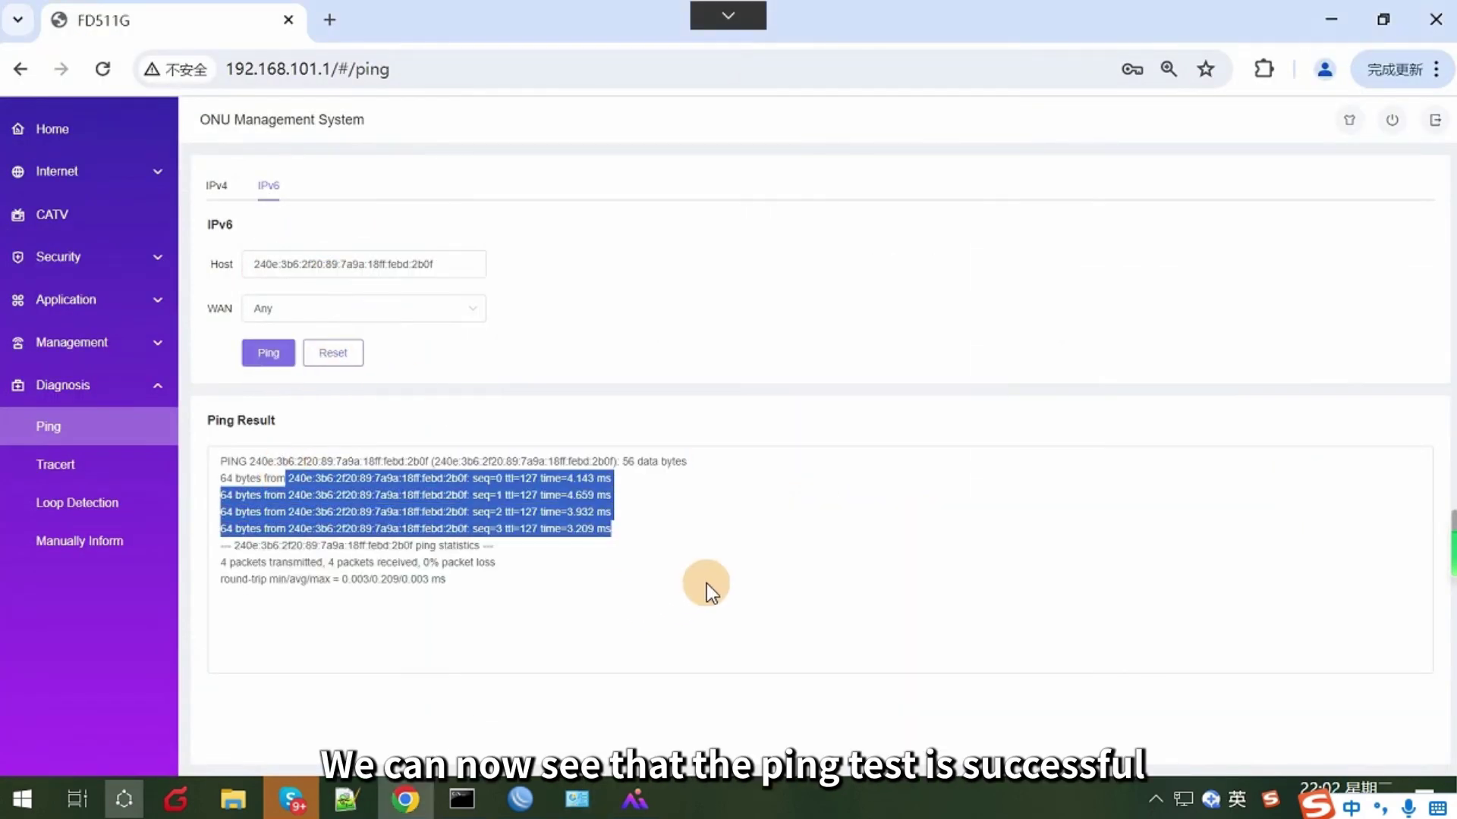
left_click(657, 537)
left_click_drag(657, 536, 233, 478)
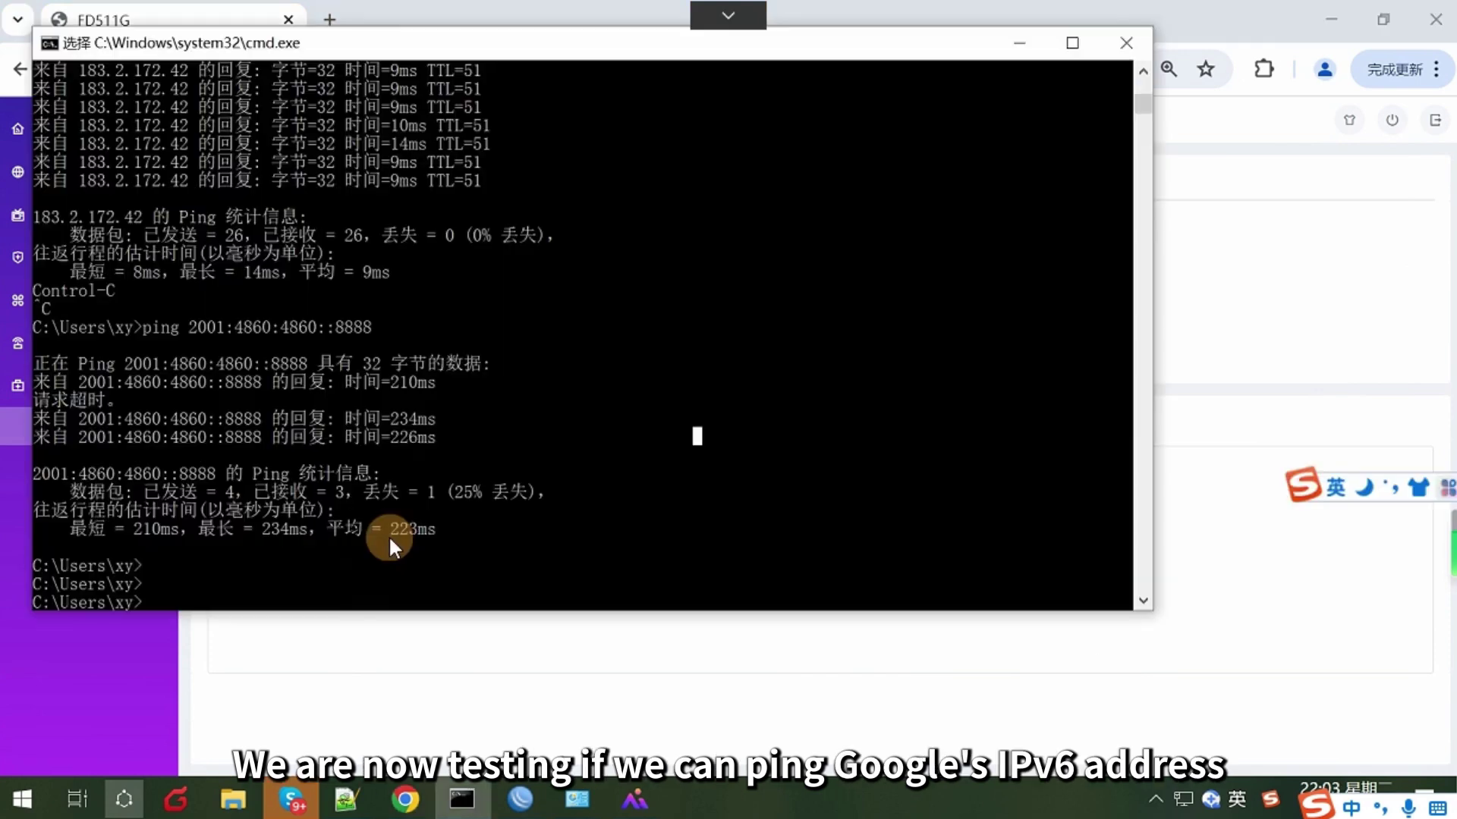
- Run ping 2001:4860:4860::8888 -t continuously in cmd and mark the replies
left_click(388, 534)
key("Up")
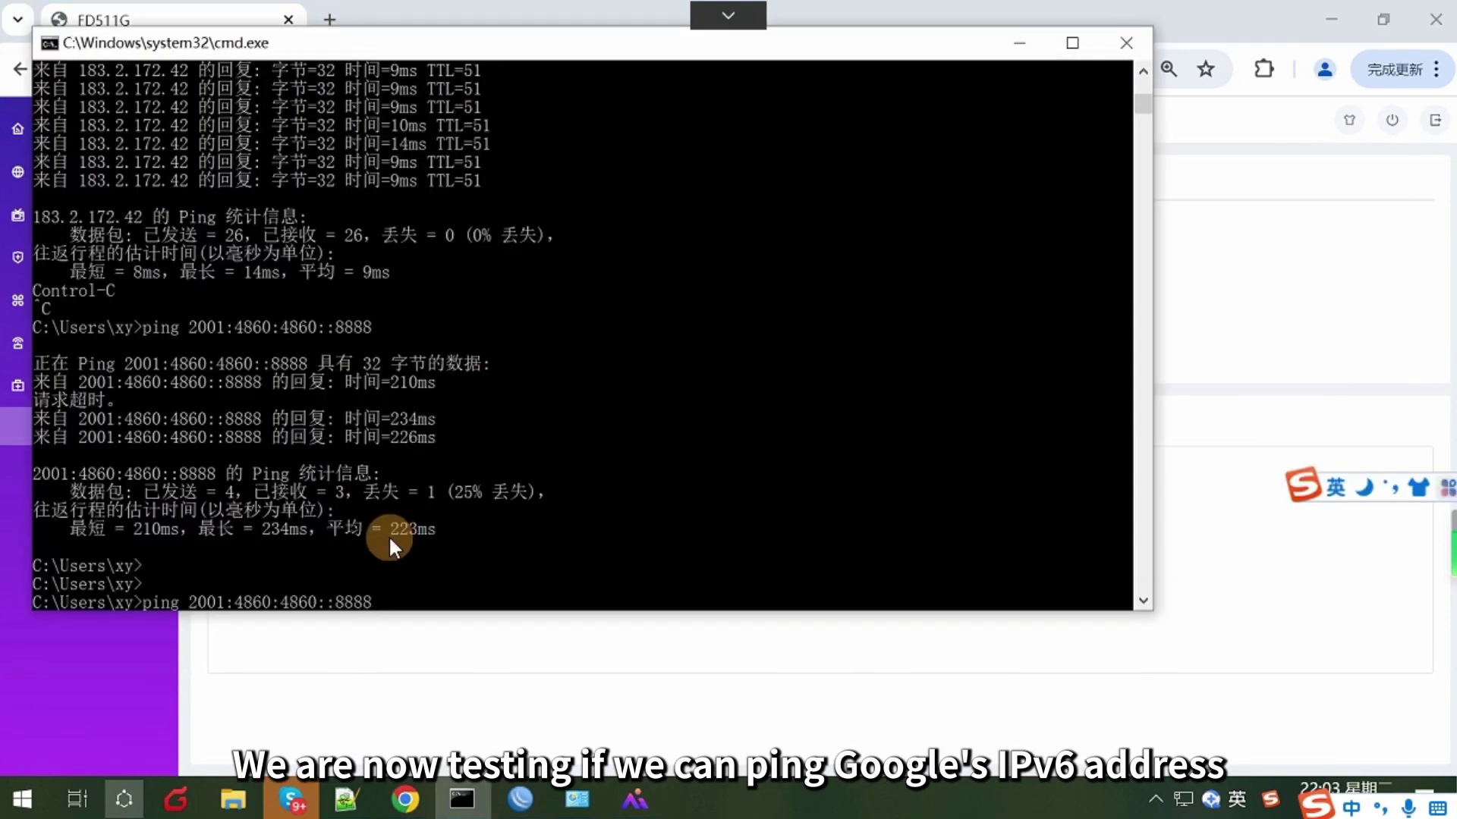
type("-t")
key("Return")
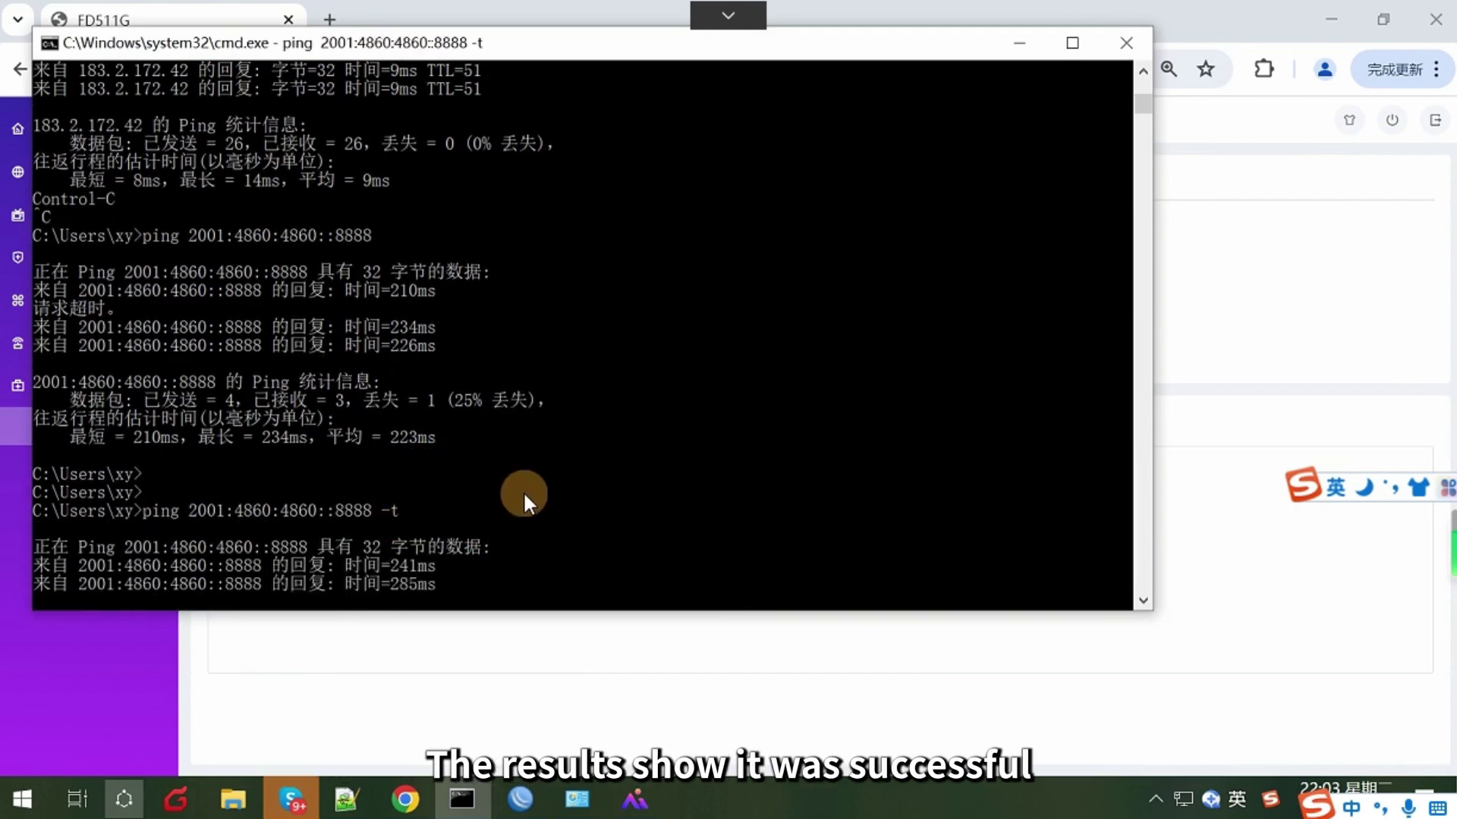
left_click_drag(205, 495, 487, 549)
left_click(525, 534)
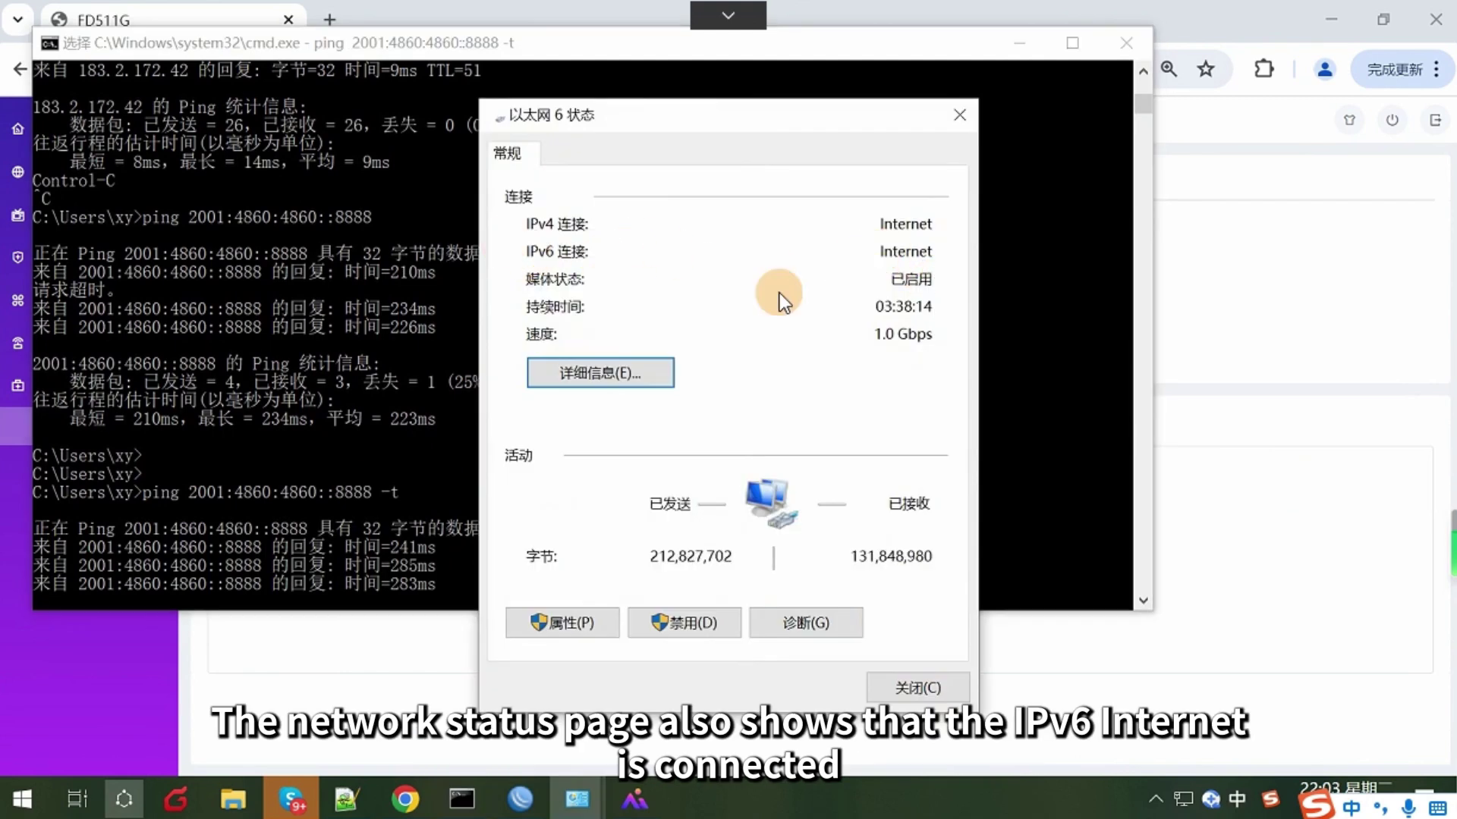
- Check the adapter's network Details dialog, then close it
left_click(631, 368)
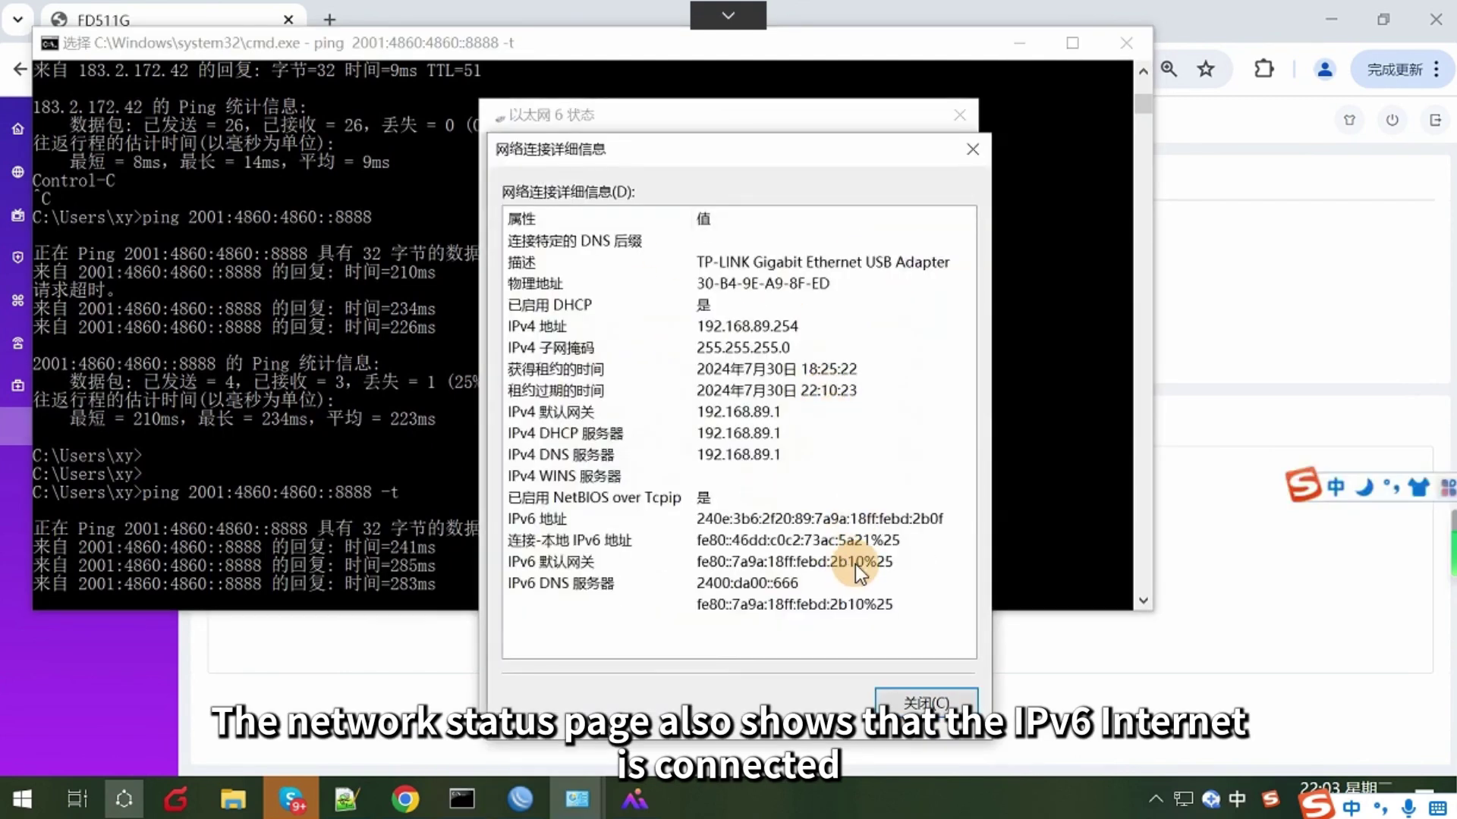
left_click(971, 147)
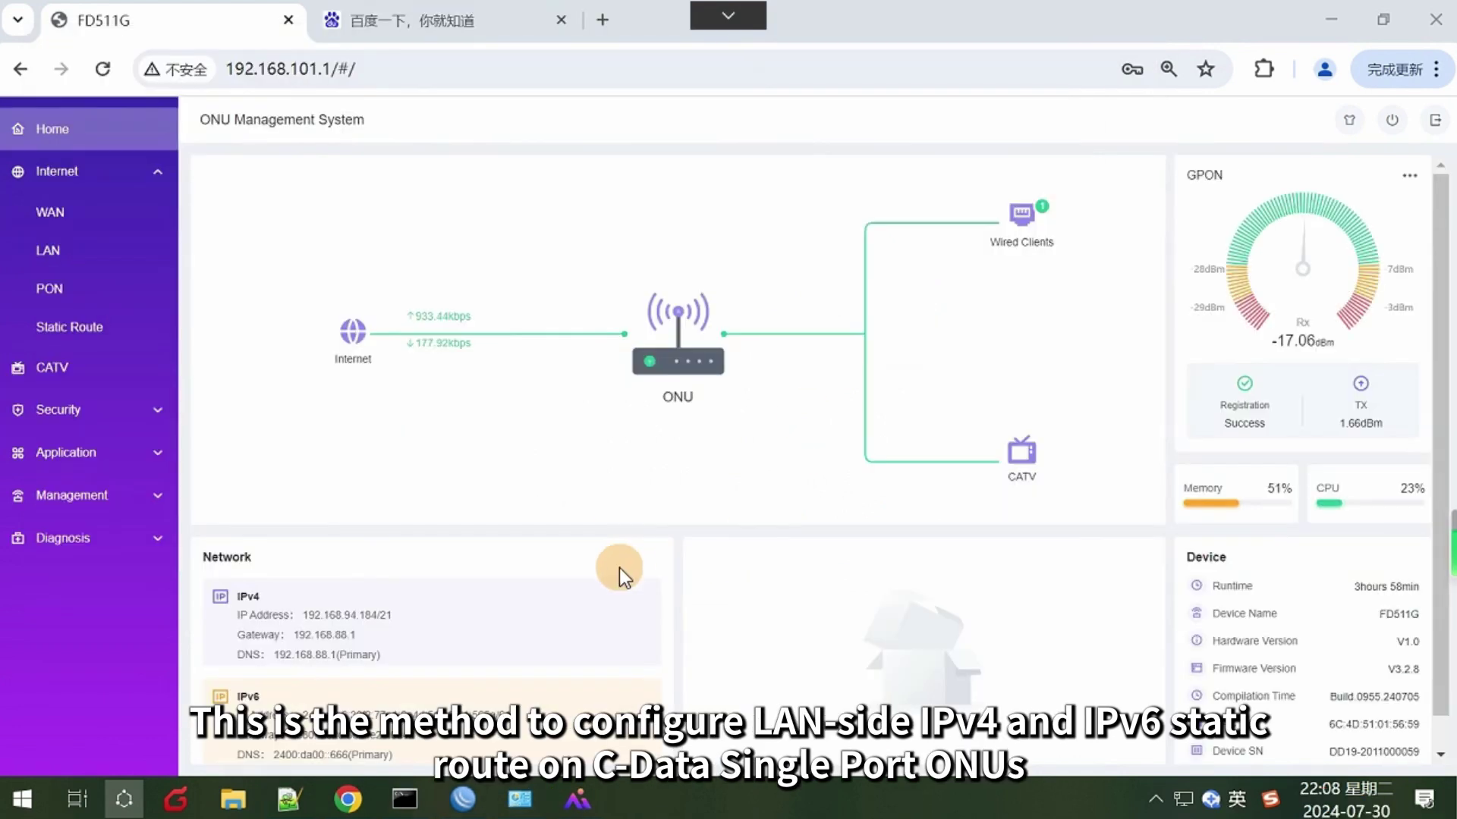
scroll(619, 576, "down", 1)
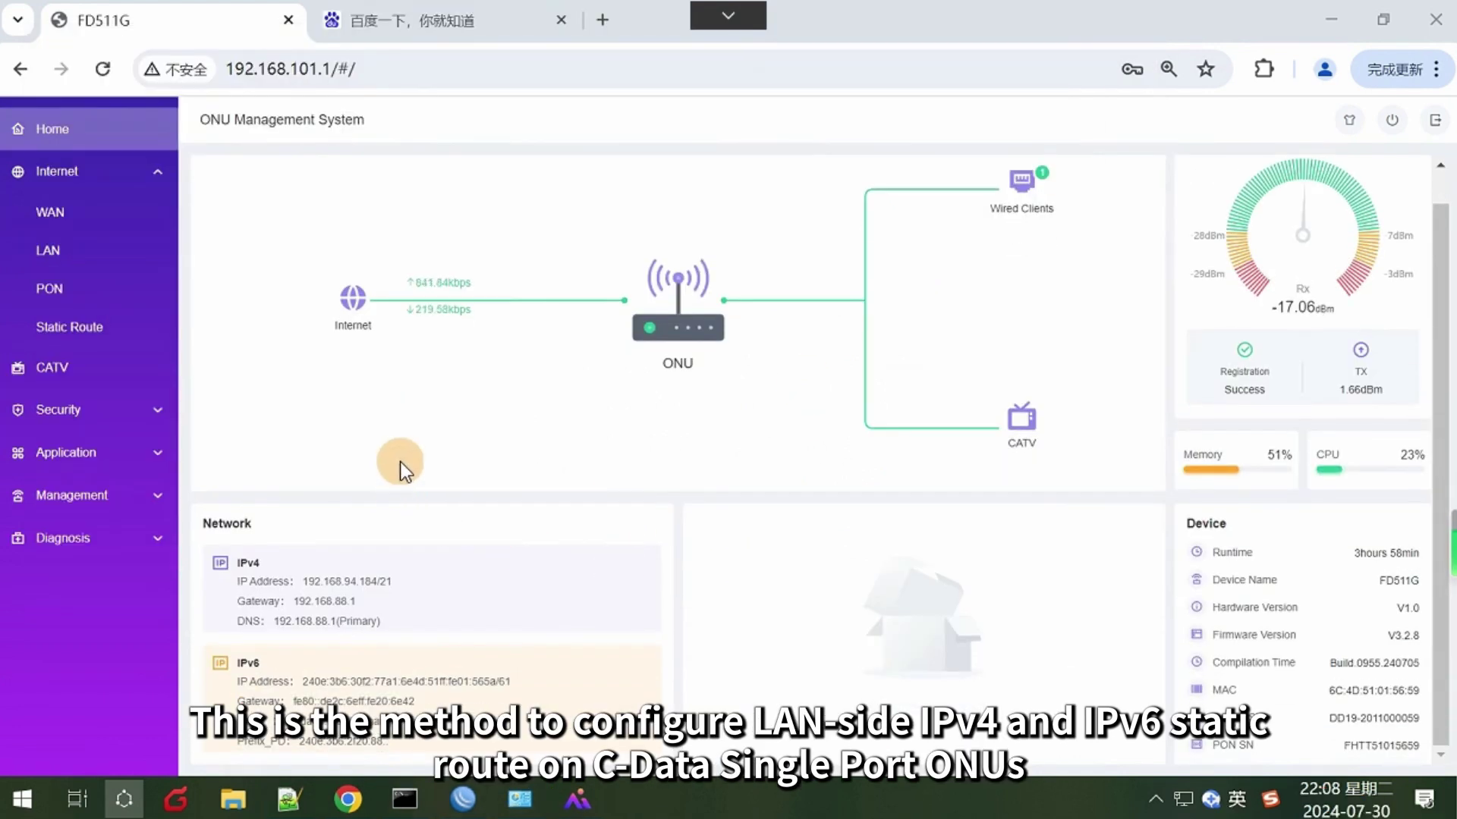